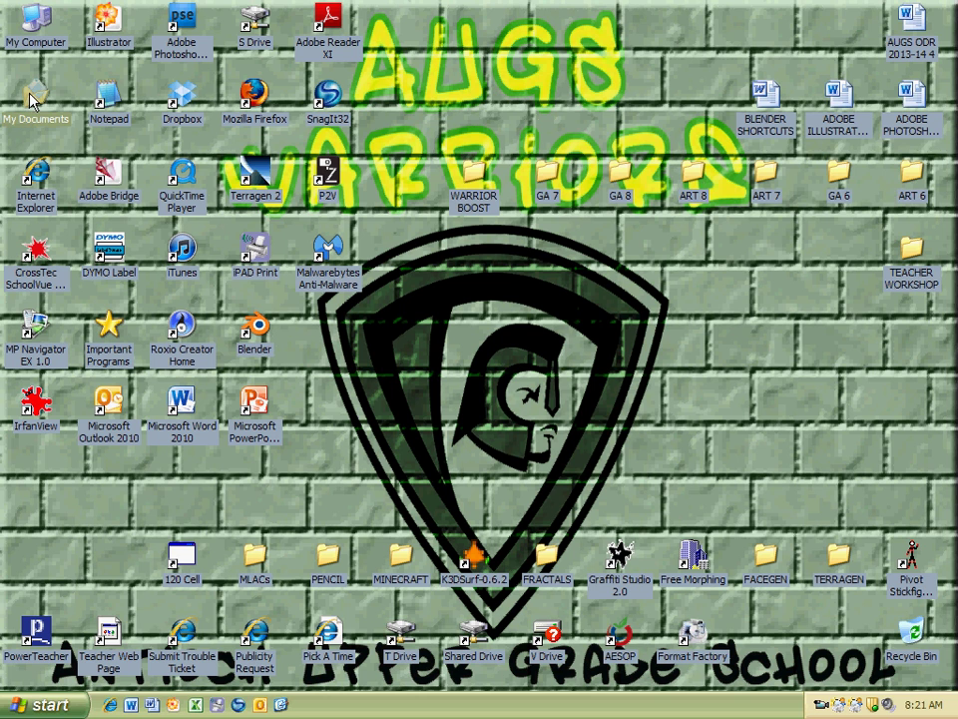
Step: Open the My Documents folder and locate the dog2 and BlackCollared_Hawk_Pantanal image files
{"action": "left_click", "coordinate": [55, 706]}
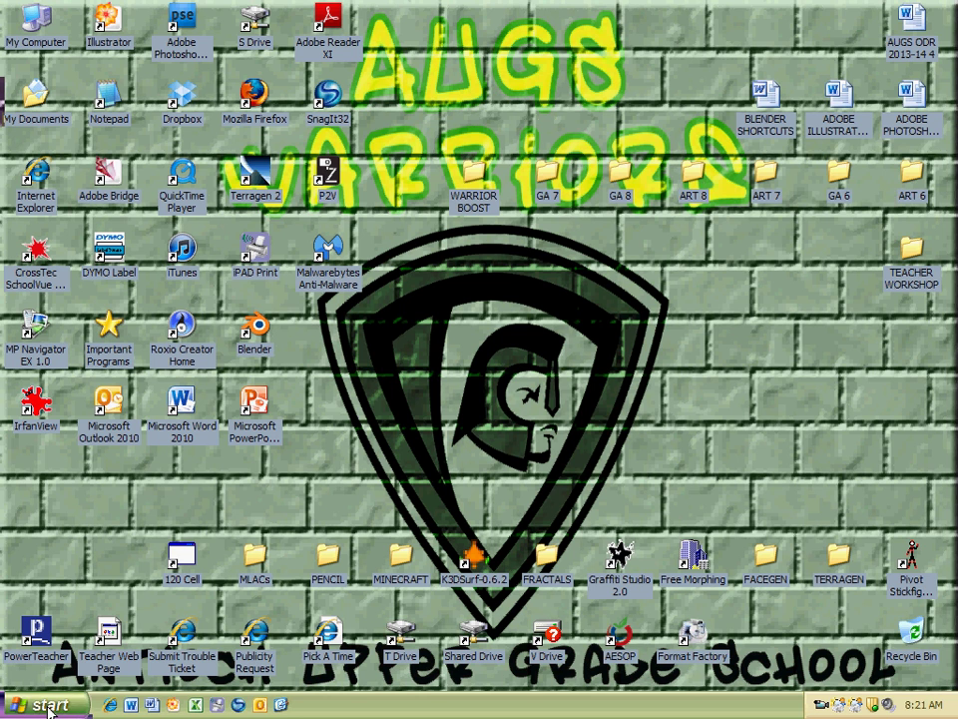
{"action": "left_click", "coordinate": [484, 290]}
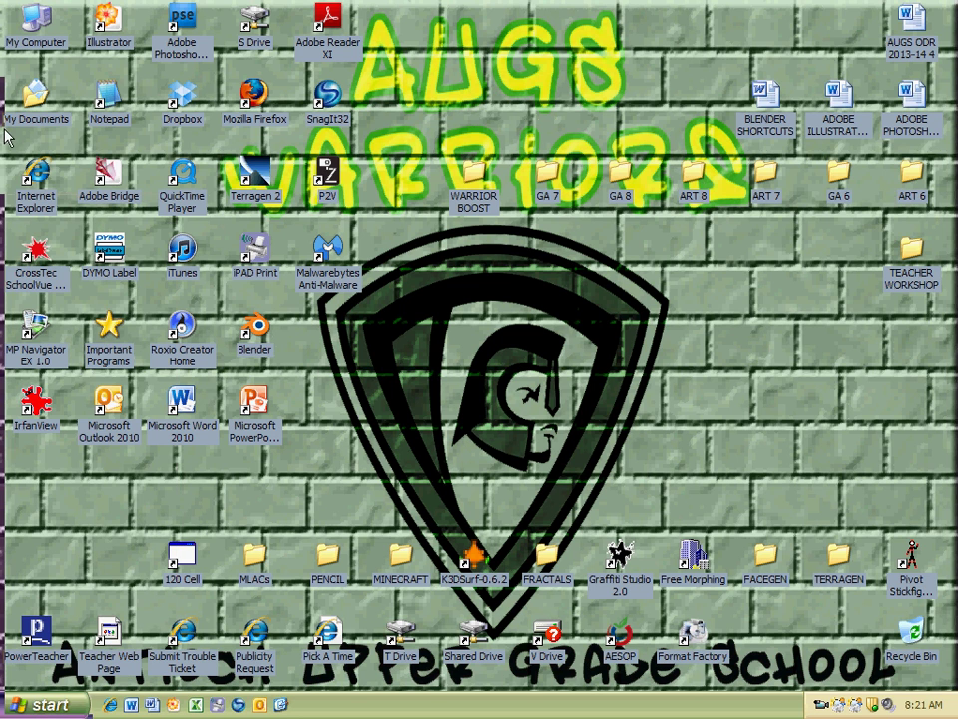
{"action": "double_click", "coordinate": [34, 100]}
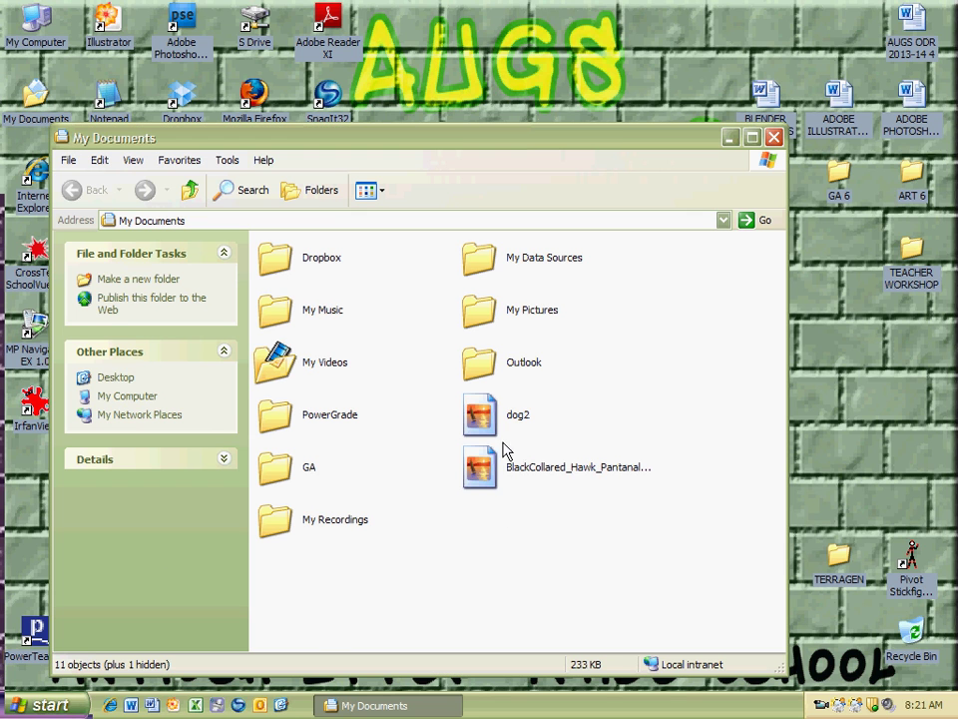
{"action": "left_click", "coordinate": [492, 420]}
{"action": "left_click", "coordinate": [486, 476]}
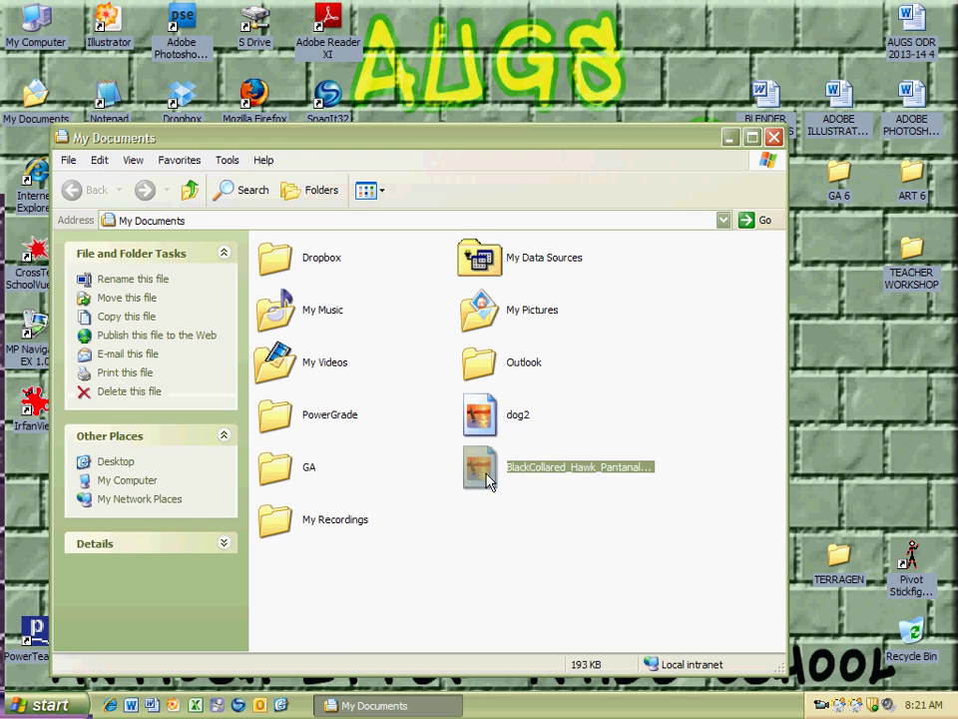
{"action": "left_click", "coordinate": [477, 557]}
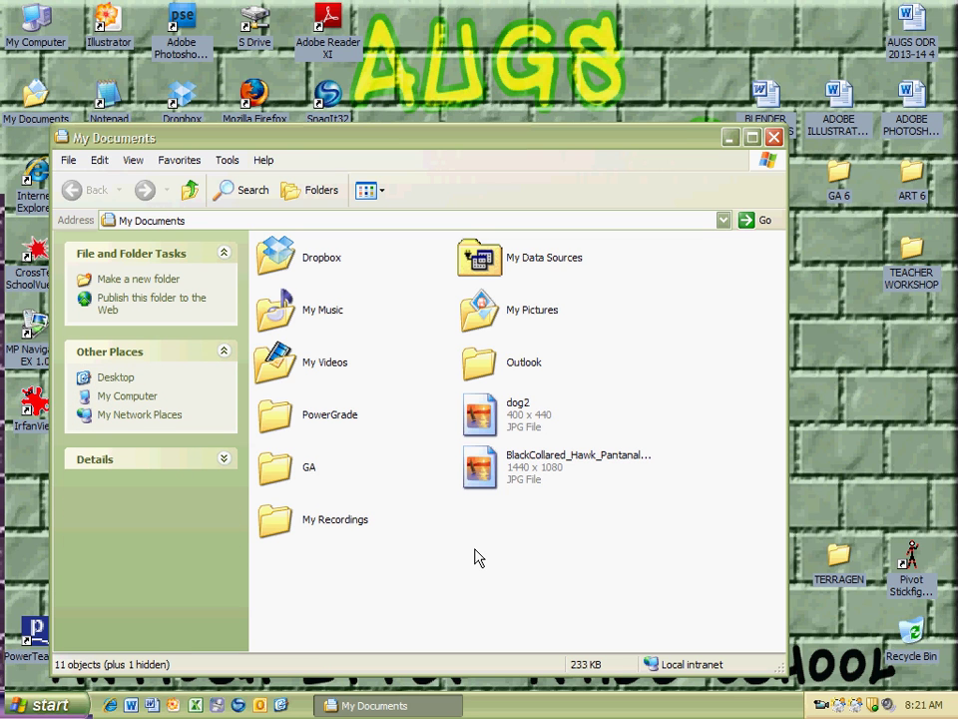
Step: Preview the BlackCollared_Hawk image from the folder and close the preview
{"action": "double_click", "coordinate": [494, 475]}
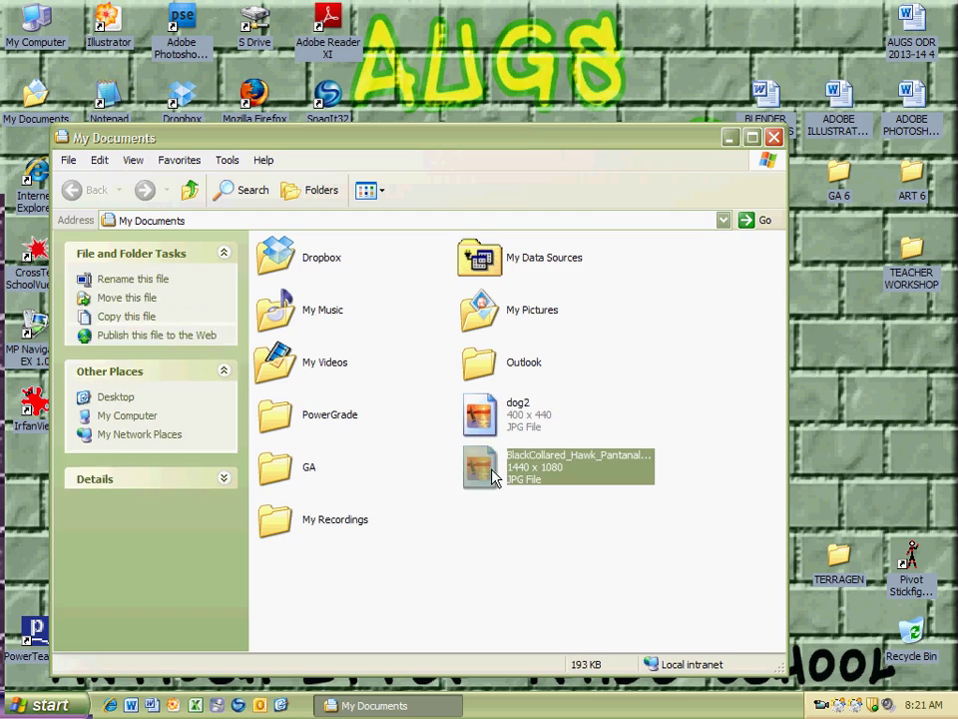
{"action": "key", "text": "alt+F4"}
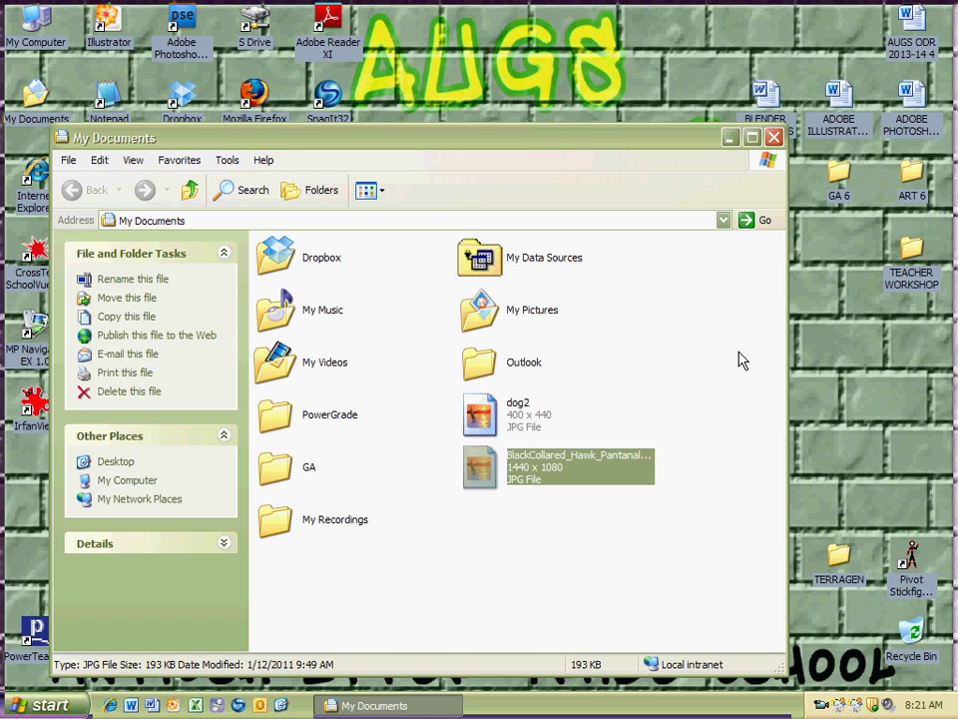
{"action": "left_click", "coordinate": [455, 539]}
Step: Open BlackCollared_Hawk_Pantanal_Brazil.jpg with Adobe Photoshop Elements (Editor), without making it the default program
{"action": "right_click", "coordinate": [520, 474]}
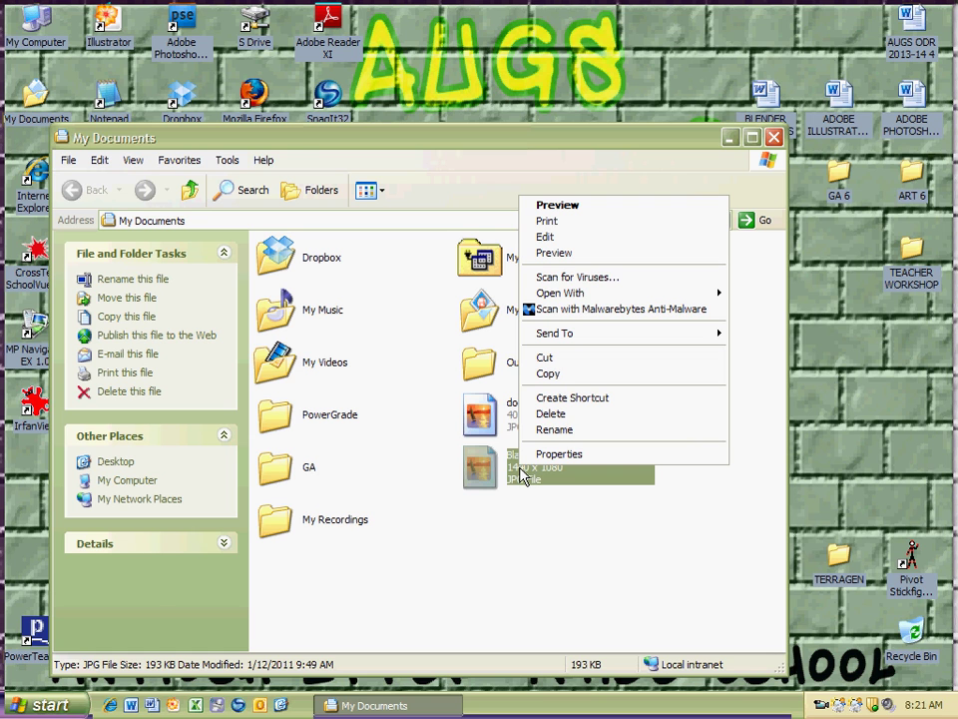
{"action": "mouse_move", "coordinate": [599, 292]}
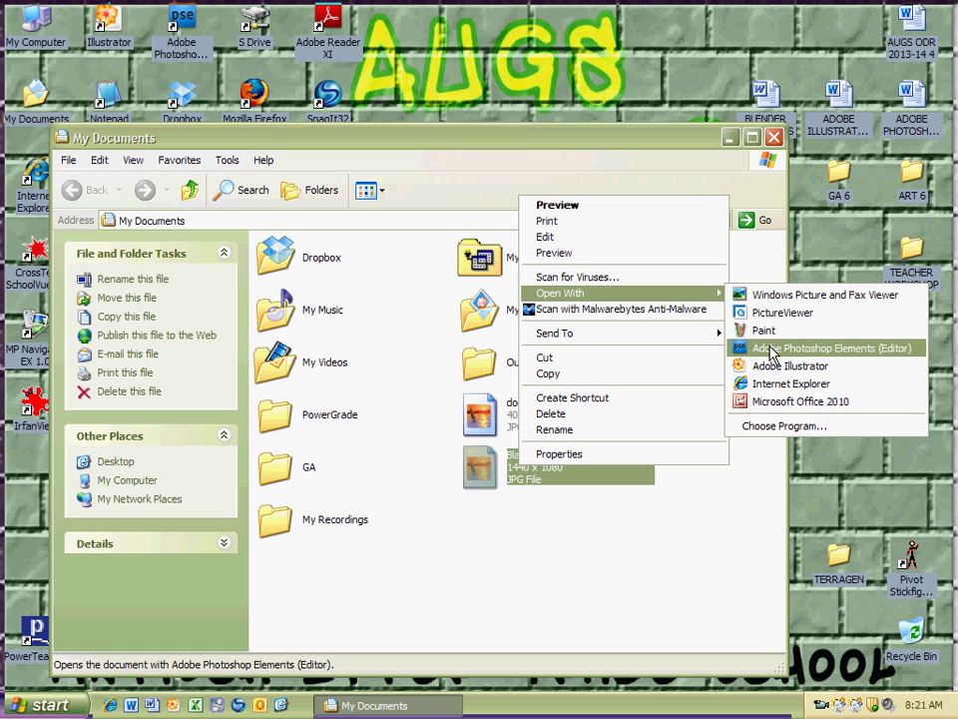
{"action": "left_click", "coordinate": [775, 427]}
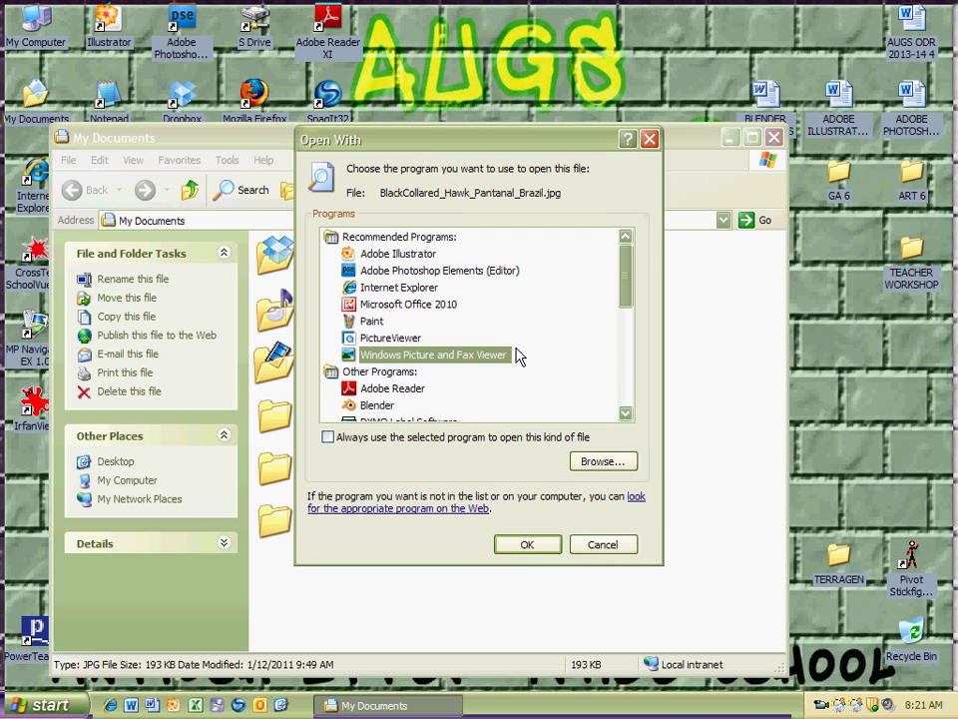
{"action": "left_click", "coordinate": [435, 270]}
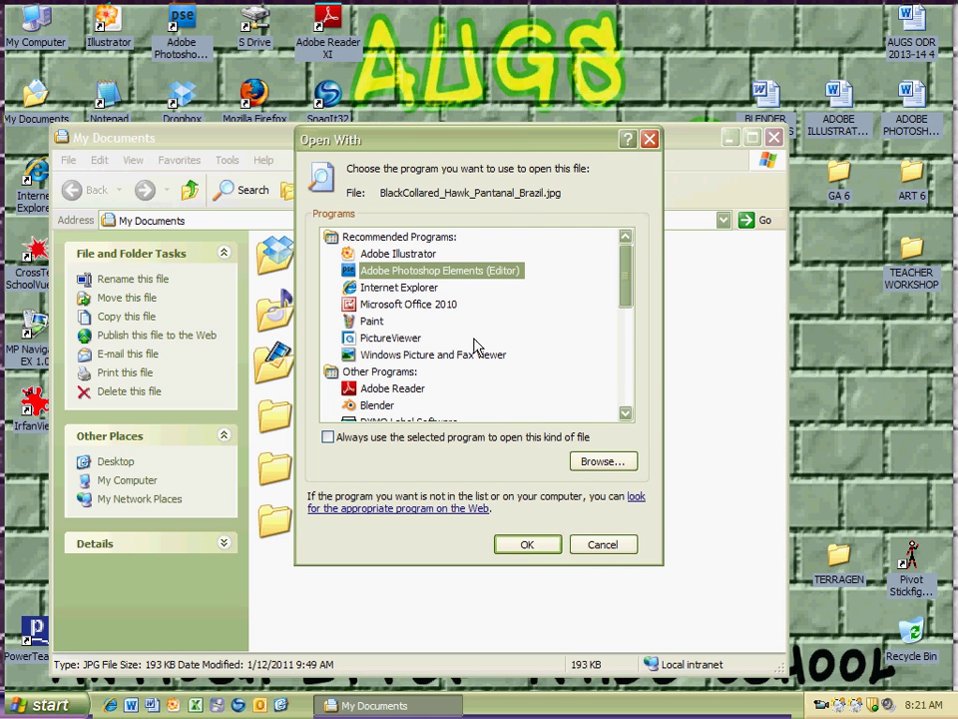
{"action": "left_click", "coordinate": [540, 552]}
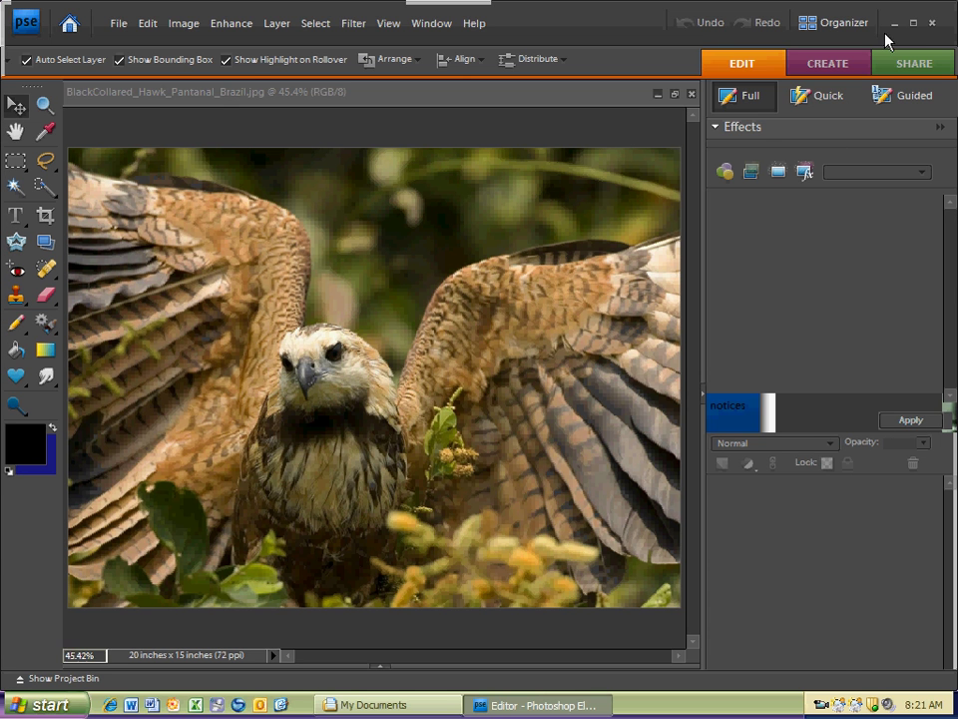
{"action": "left_click", "coordinate": [894, 24]}
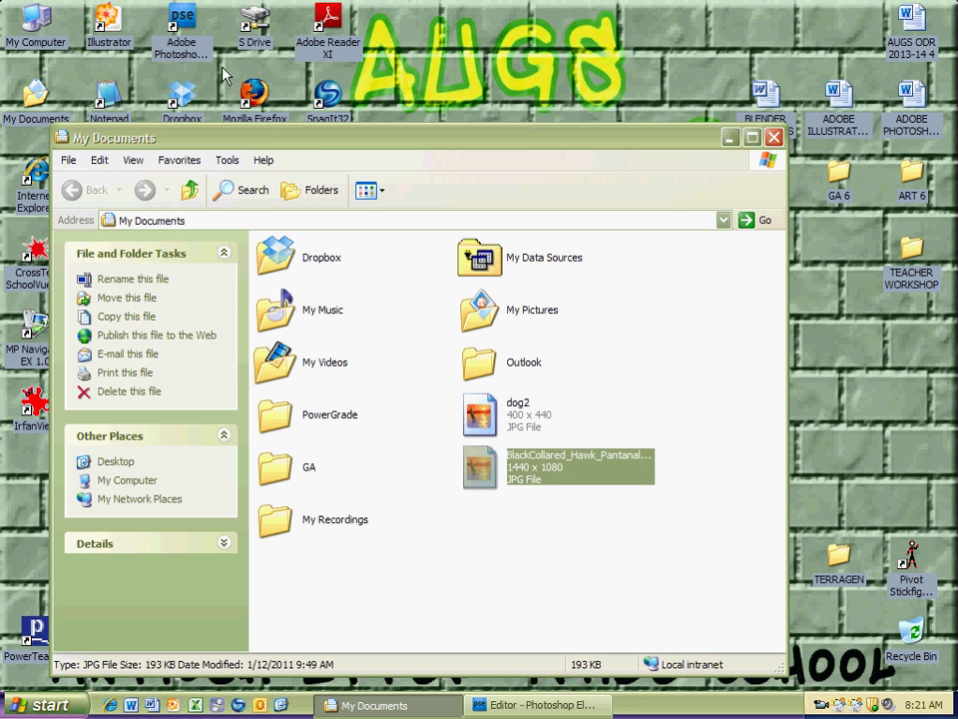
{"action": "left_click", "coordinate": [730, 138]}
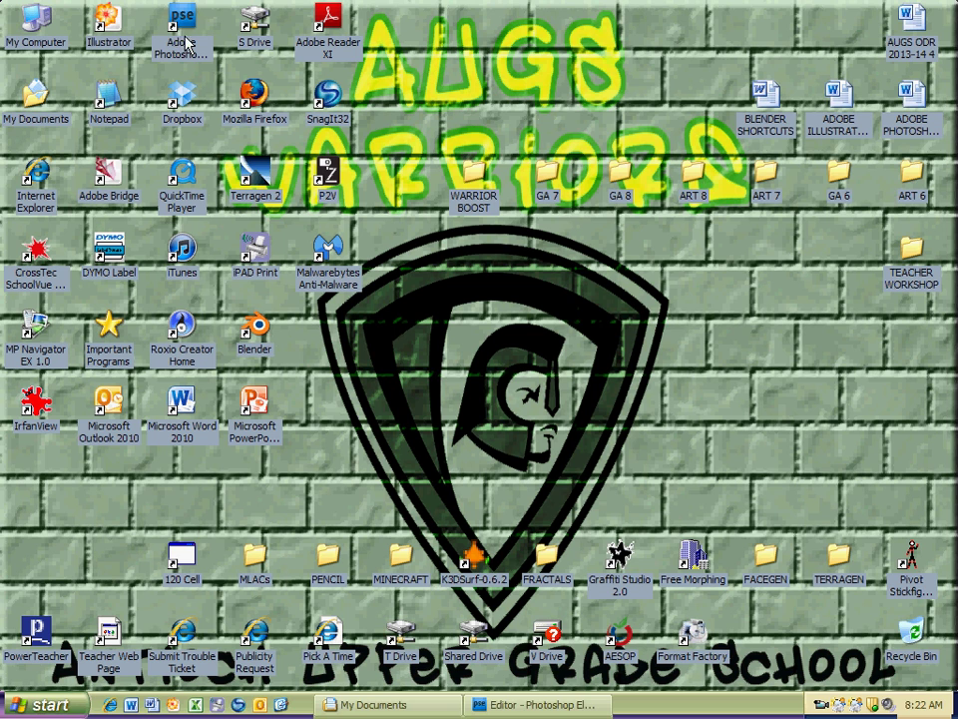
{"action": "left_click", "coordinate": [534, 703]}
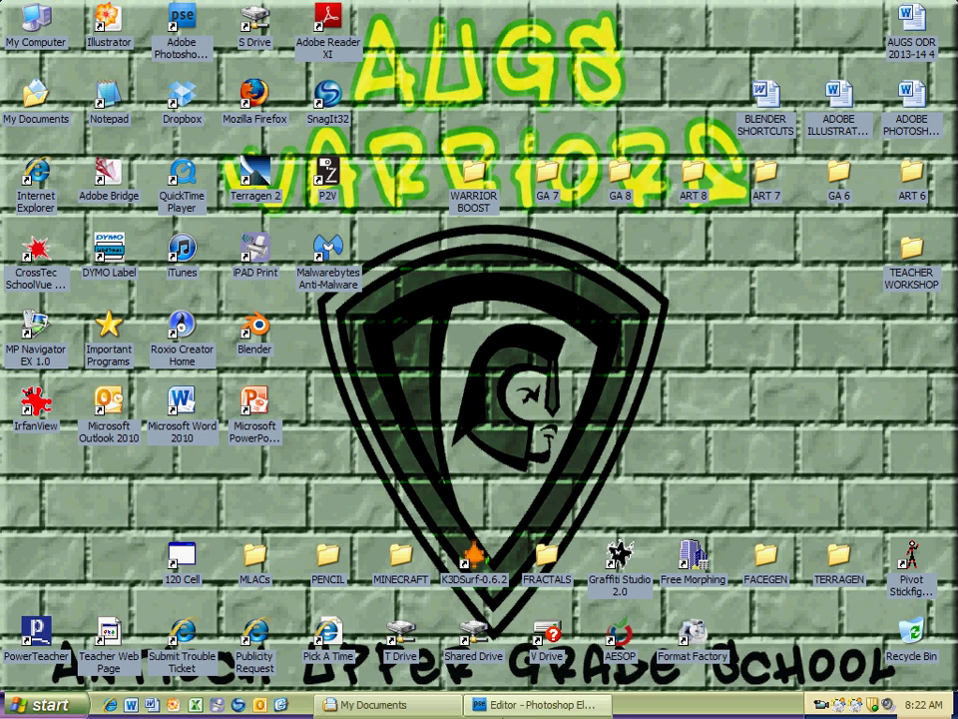
{"action": "left_click", "coordinate": [518, 705]}
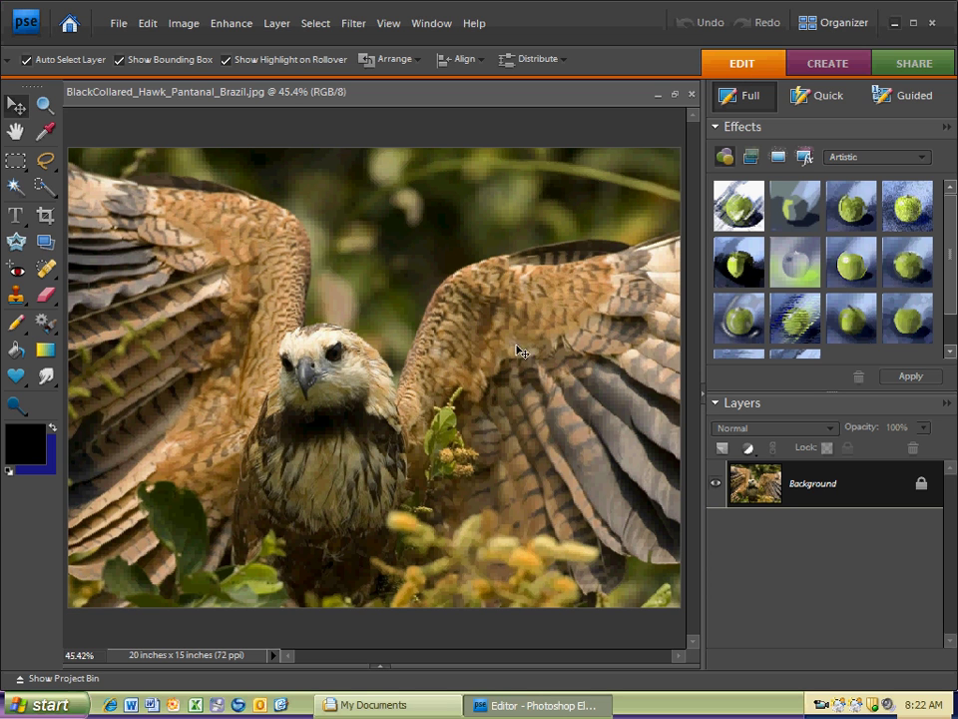
{"action": "left_click", "coordinate": [703, 394]}
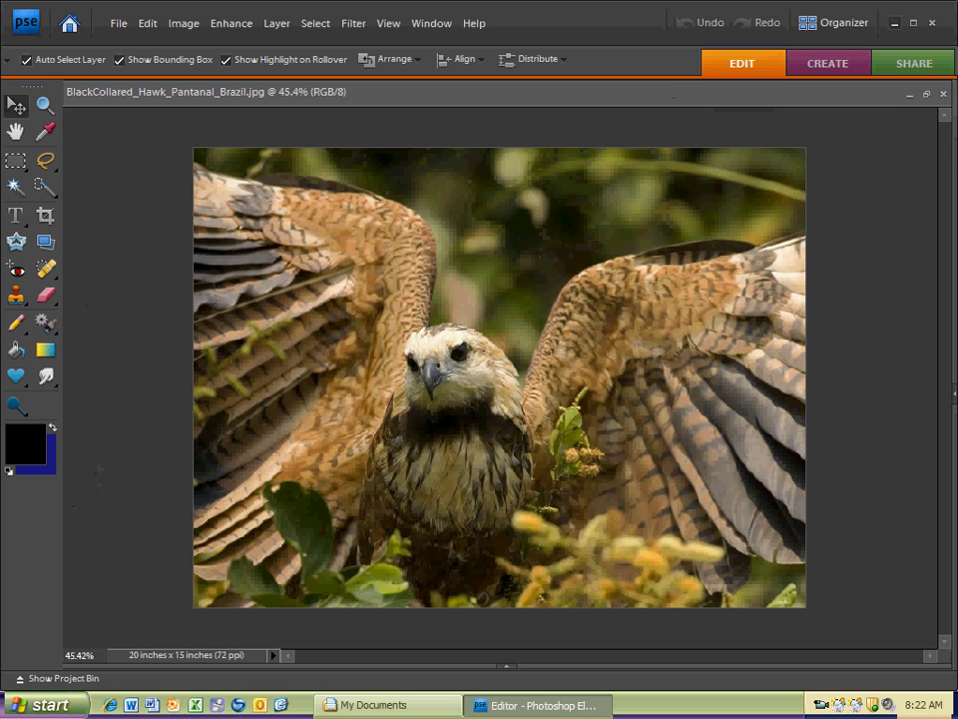
{"action": "left_click", "coordinate": [953, 395]}
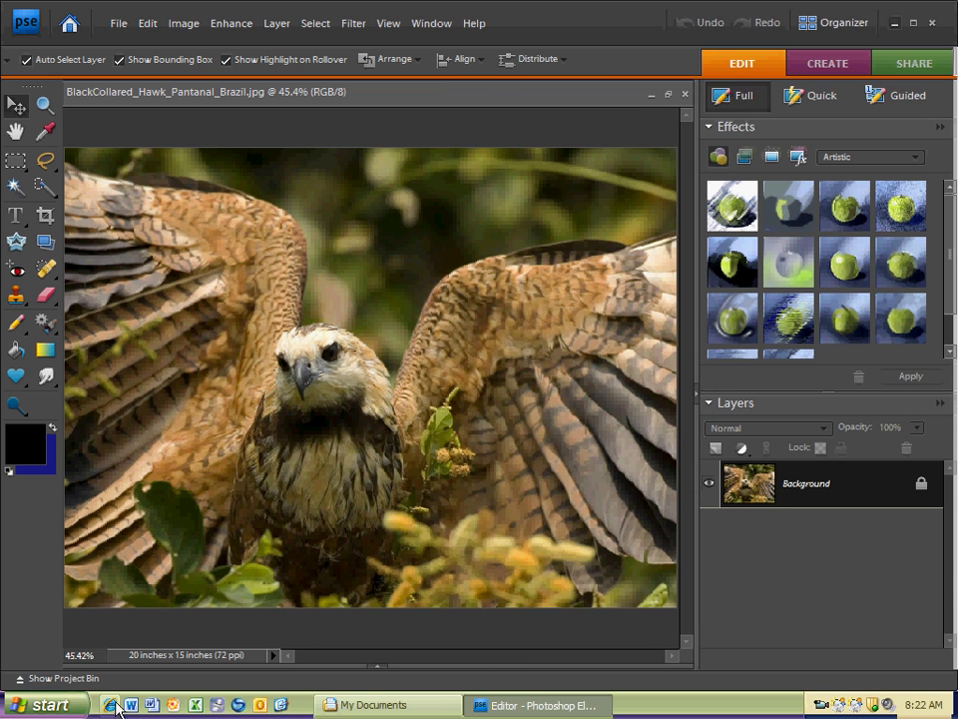
Step: Show the Project Bin, then take the editor window out of its maximized state and move it aside to uncover the desktop
{"action": "left_click", "coordinate": [22, 683]}
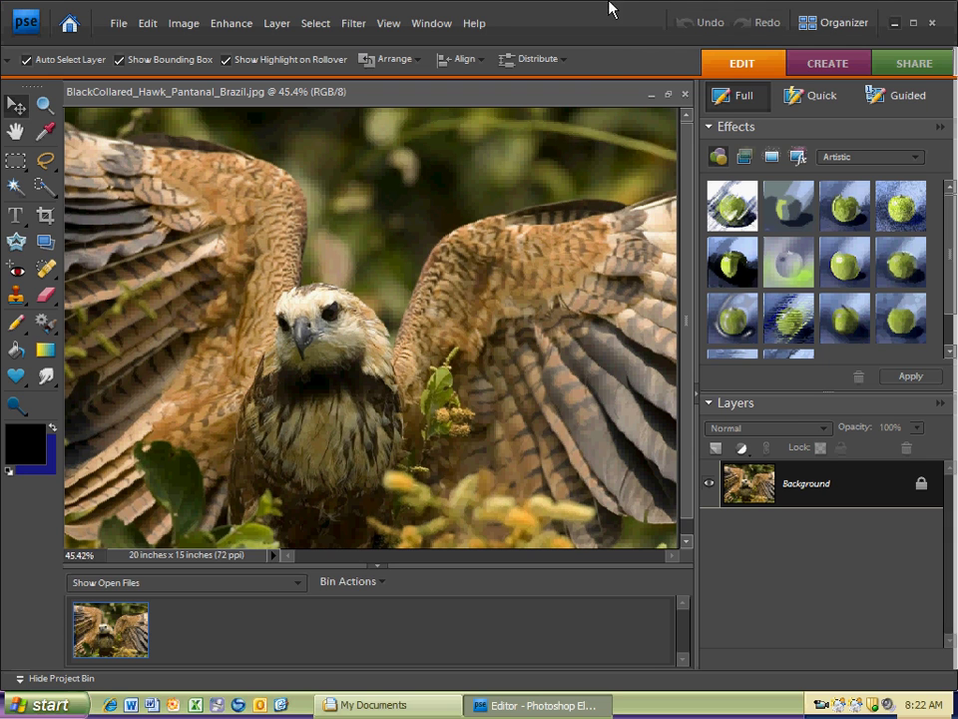
{"action": "left_click", "coordinate": [913, 24]}
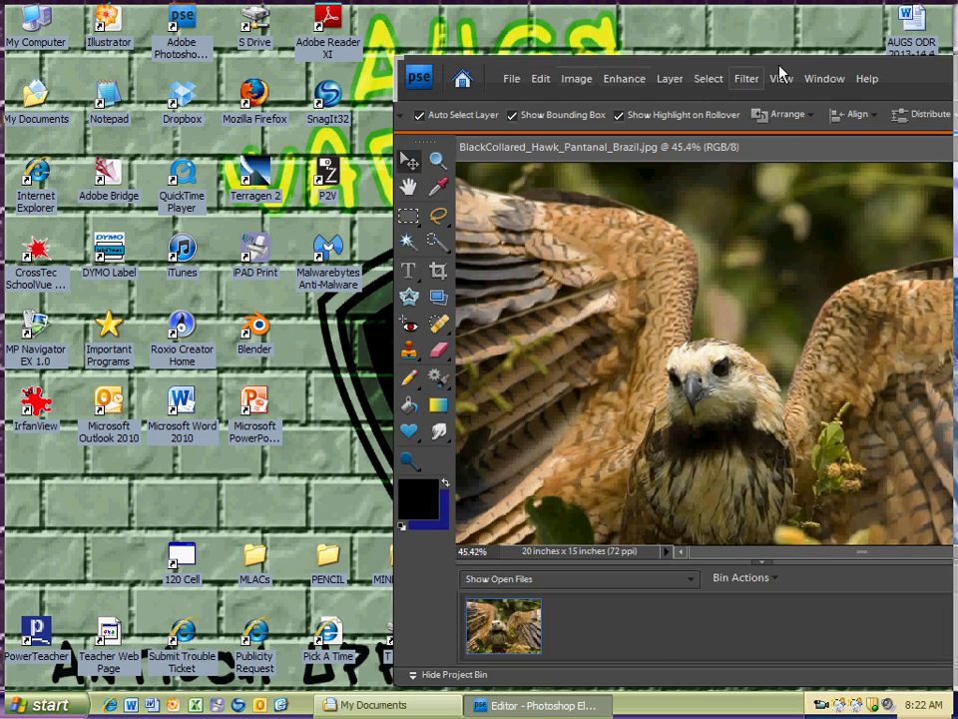
{"action": "left_click_drag", "start_coordinate": [852, 64], "coordinate": [956, 81]}
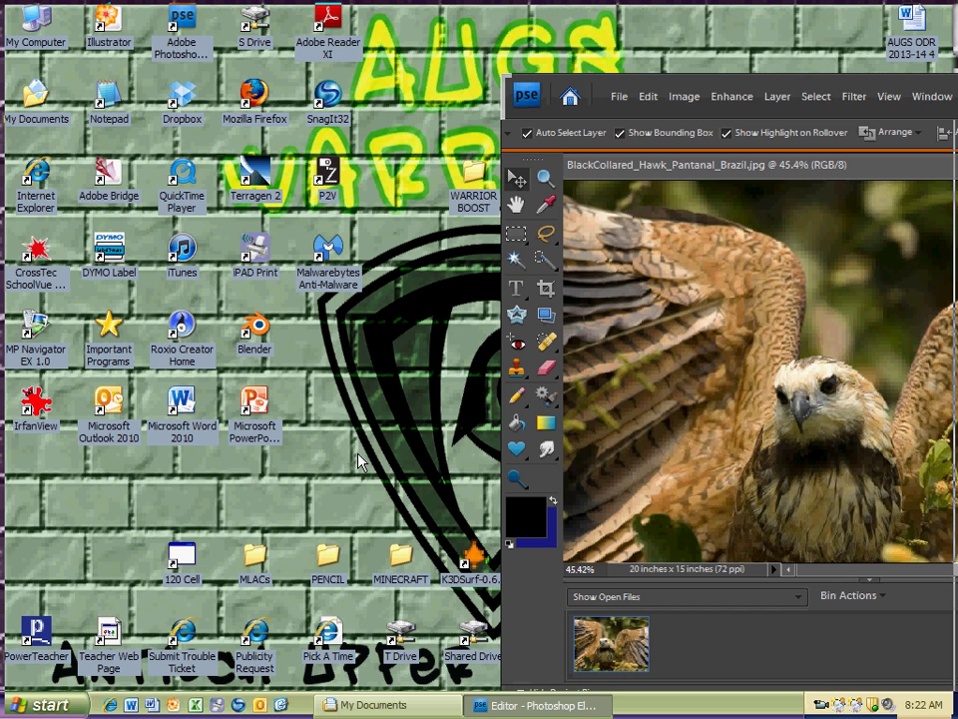
Step: Reopen the My Documents folder and place its window beside the editor so the image files and the Project Bin are both accessible
{"action": "left_click", "coordinate": [47, 108]}
{"action": "double_click", "coordinate": [47, 108]}
{"action": "left_click", "coordinate": [520, 455]}
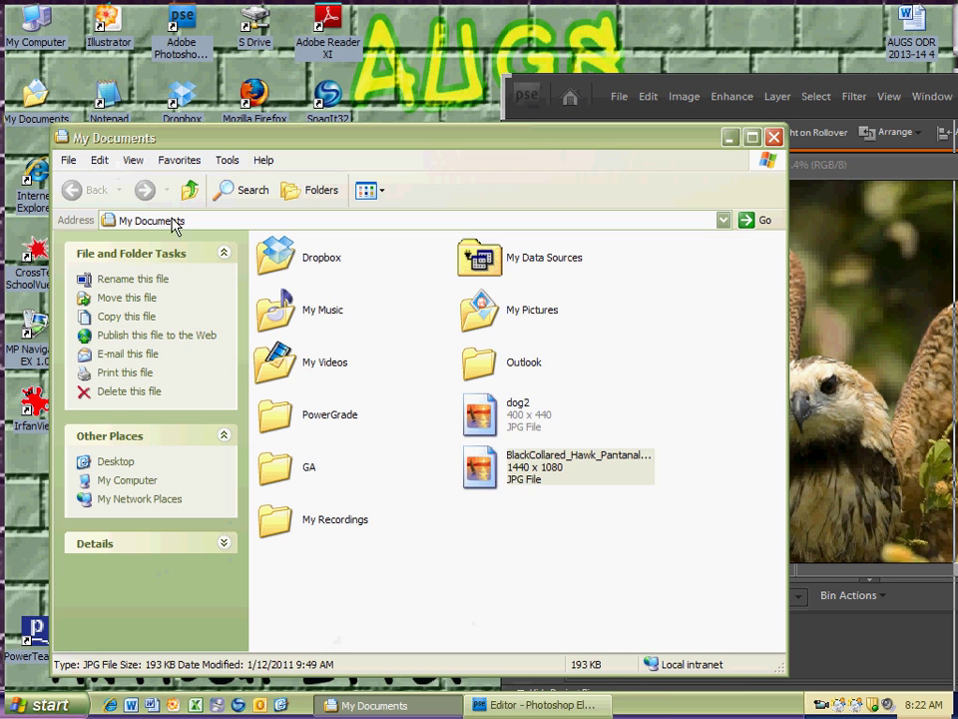
{"action": "left_click", "coordinate": [460, 597]}
{"action": "left_click_drag", "start_coordinate": [640, 122], "coordinate": [323, 164]}
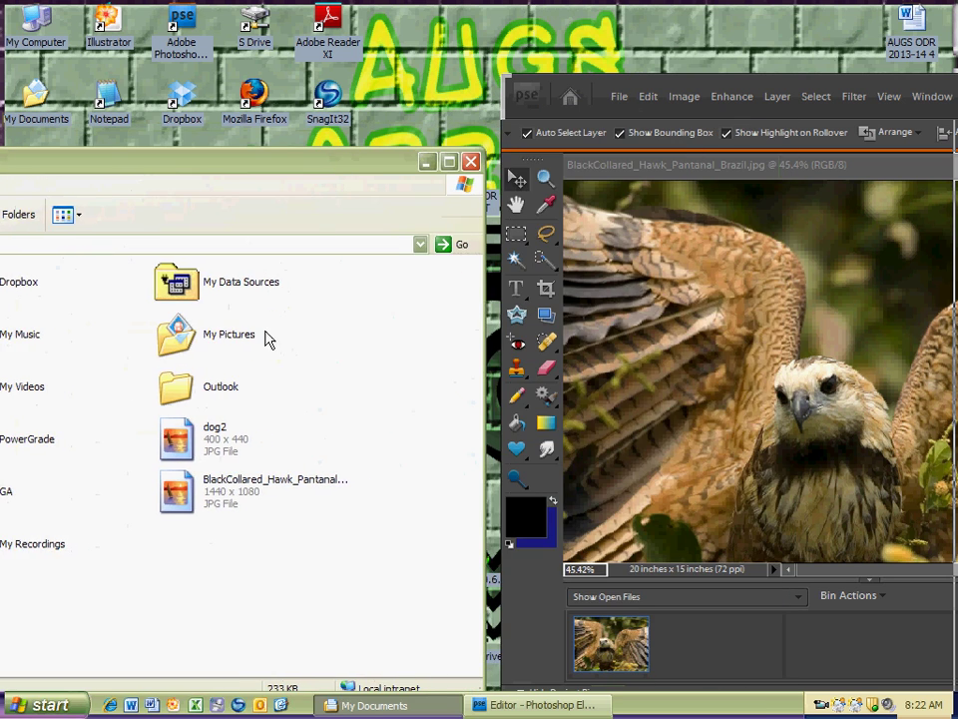
Step: Add the dog2 image from the folder to the Project Bin and maximize the editor window
{"action": "left_click", "coordinate": [177, 446]}
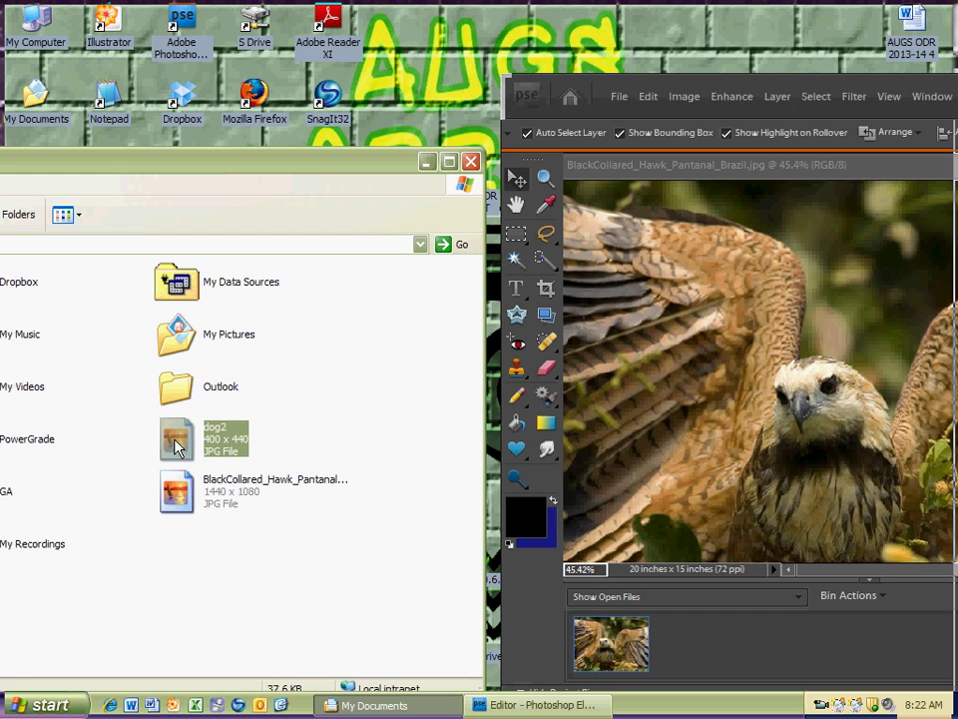
{"action": "left_click_drag", "start_coordinate": [177, 446], "coordinate": [692, 633]}
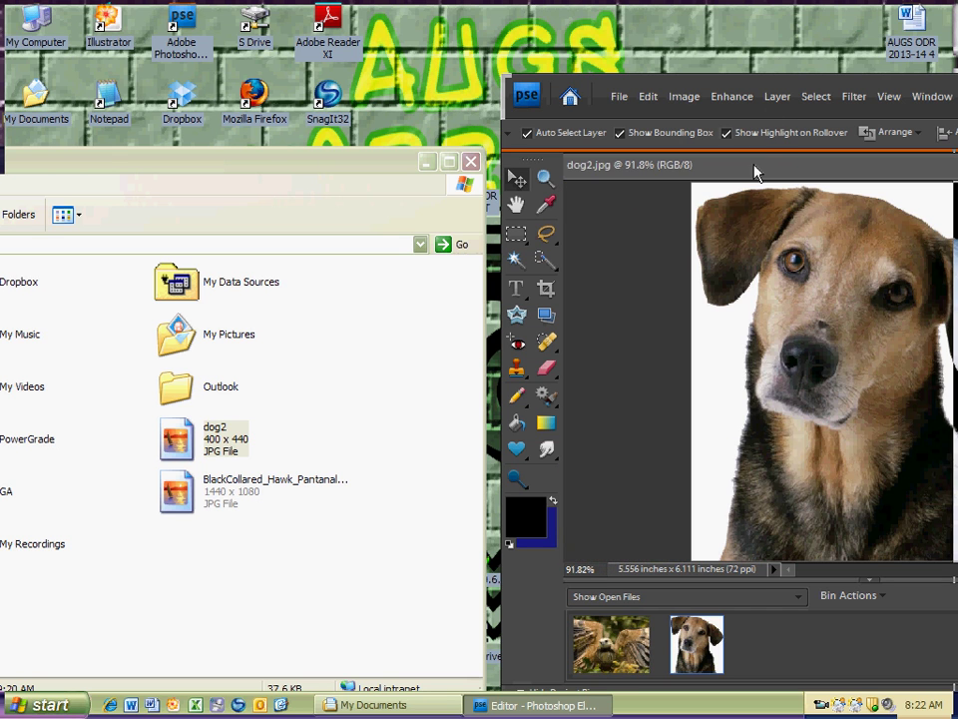
{"action": "double_click", "coordinate": [813, 81]}
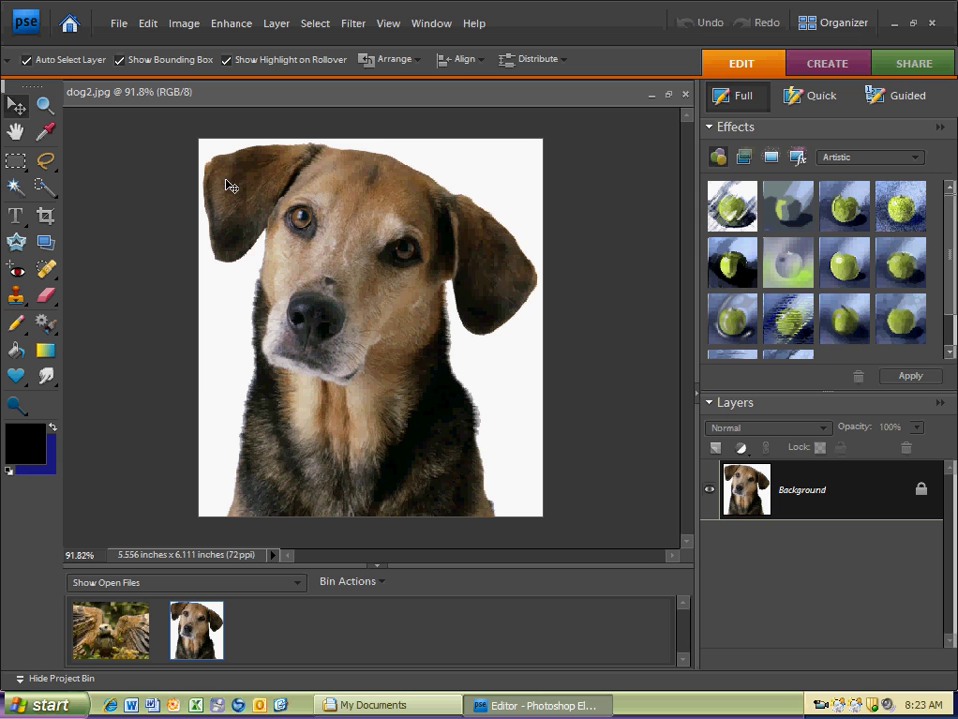
Step: In dog2.jpg, draw a freehand Lasso selection around the dog's whole head, with its lower edge curving across the neck
{"action": "left_click", "coordinate": [112, 633]}
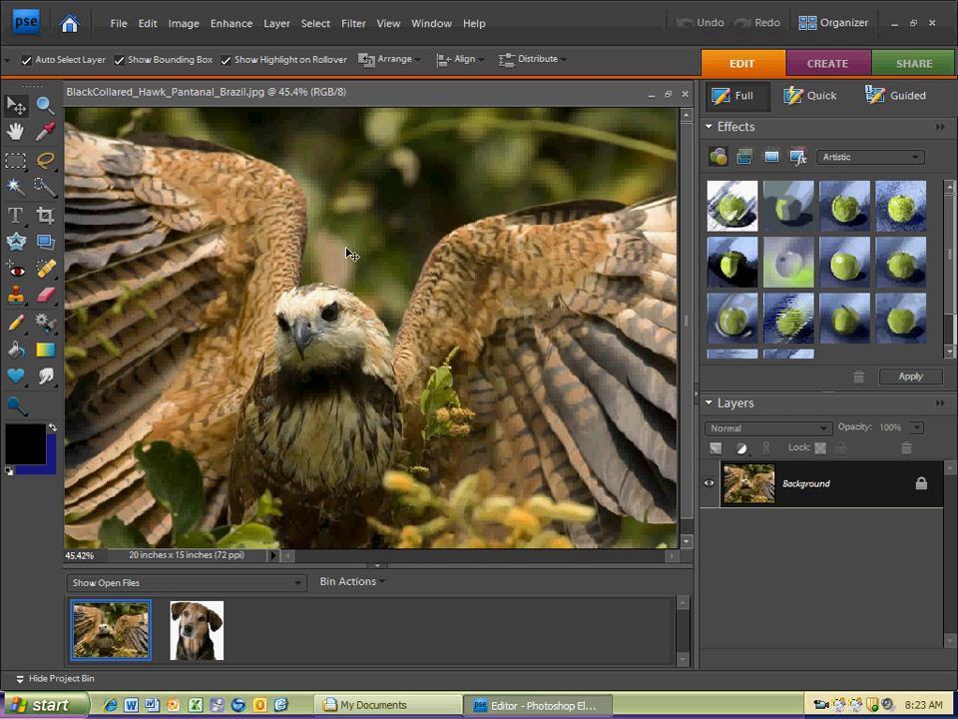
{"action": "left_click", "coordinate": [196, 629]}
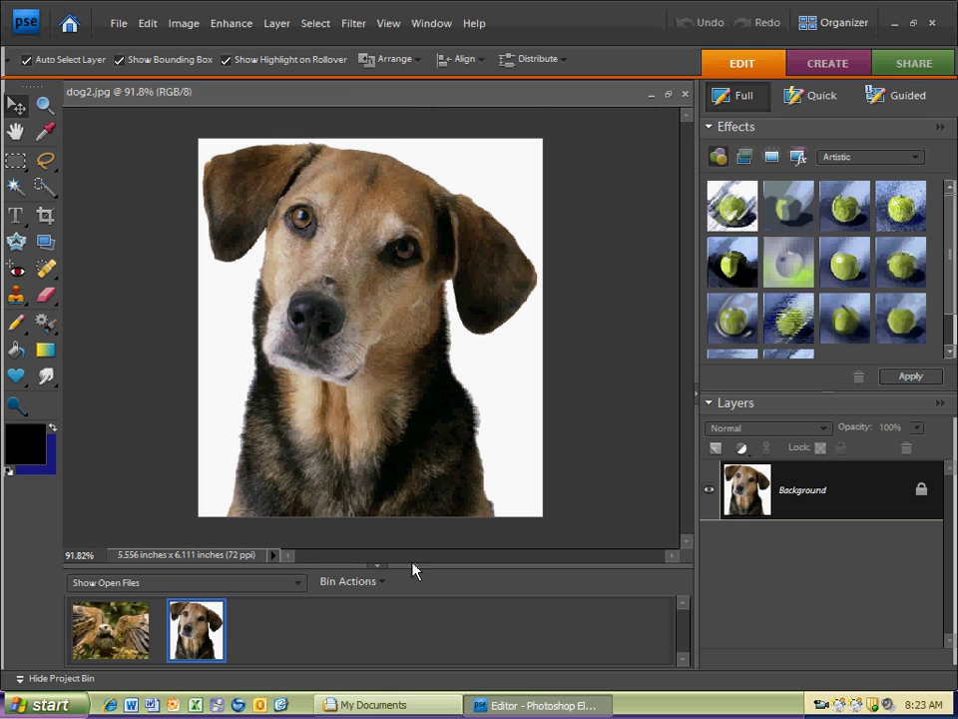
{"action": "left_click", "coordinate": [46, 160]}
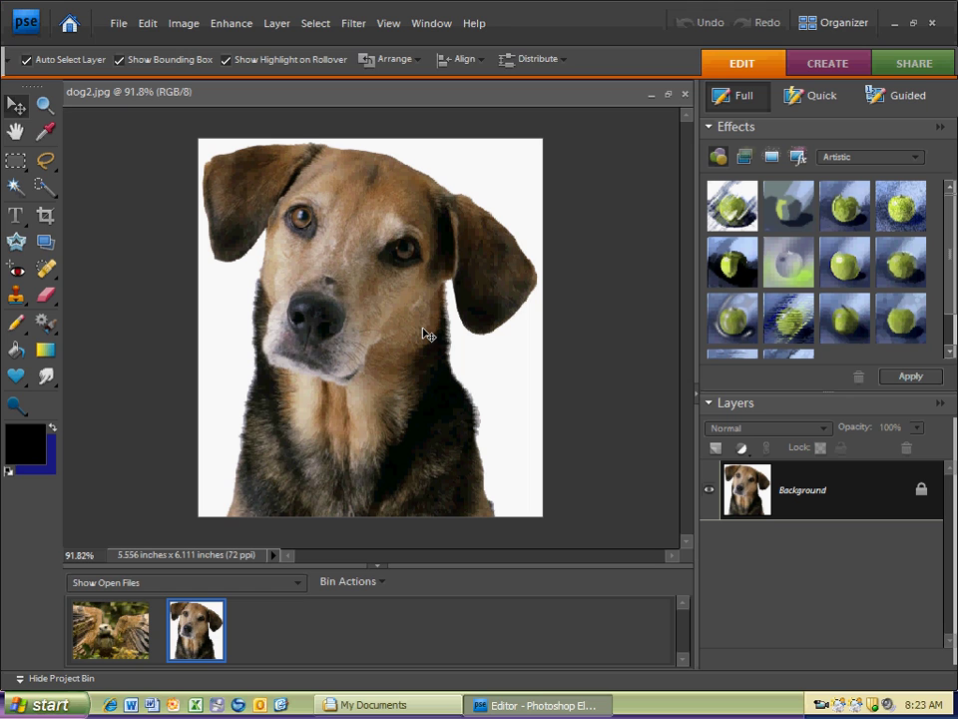
{"action": "key", "text": "l"}
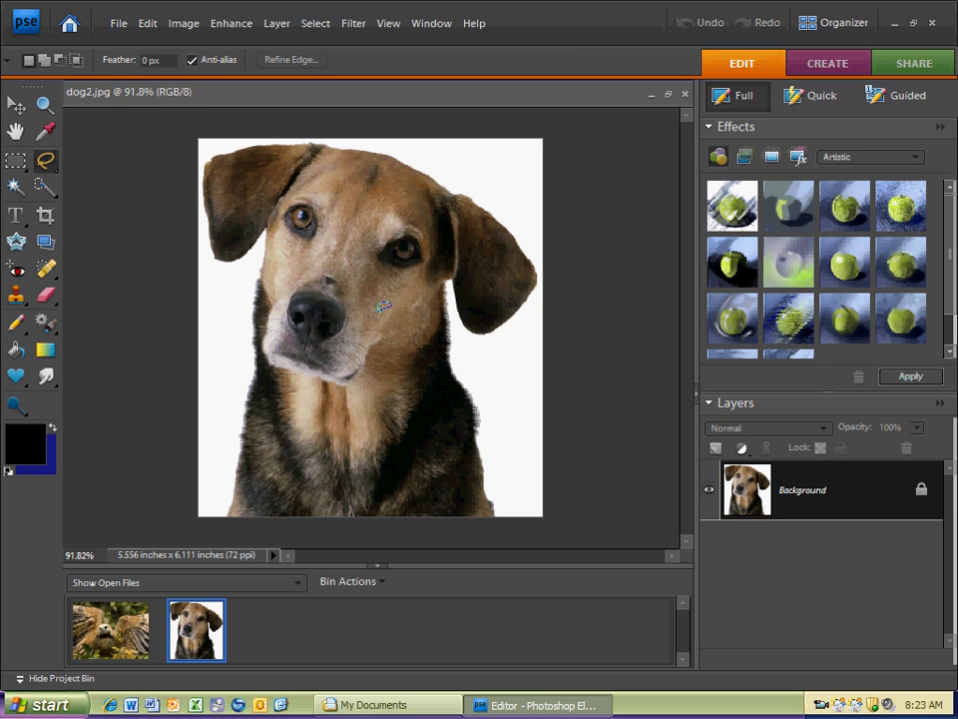
{"action": "key", "text": "shift+l"}
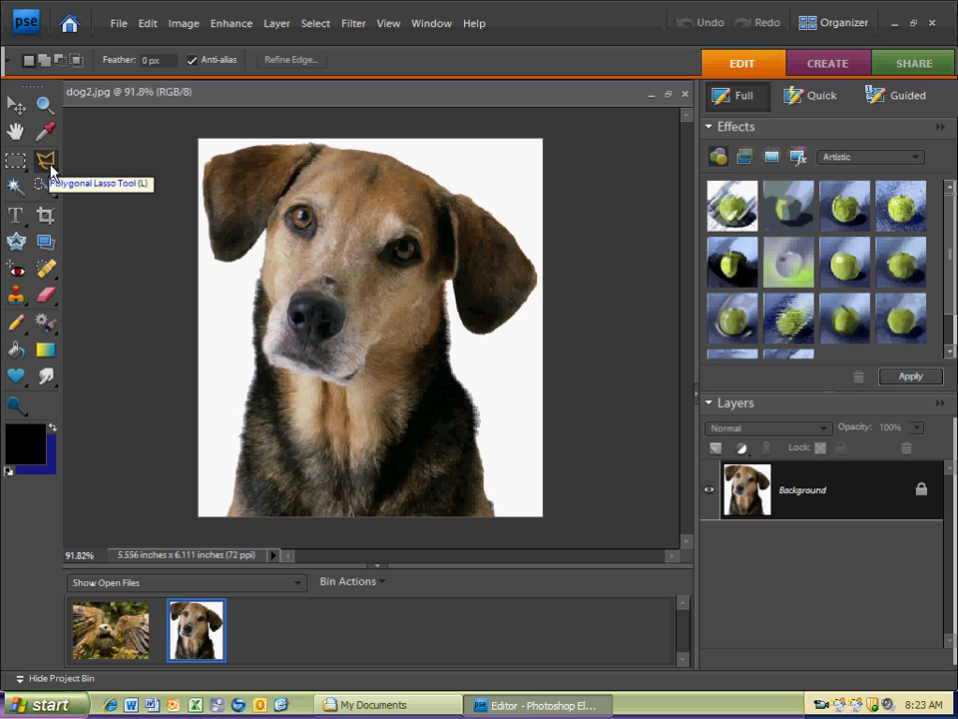
{"action": "key", "text": "shift+l"}
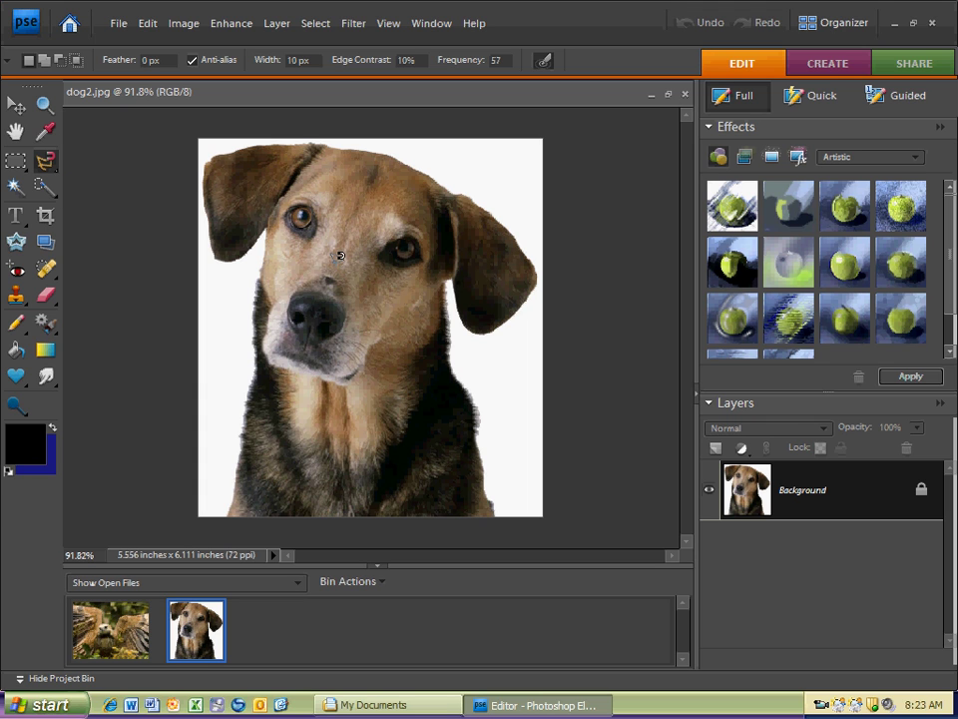
{"action": "key", "text": "shift+l"}
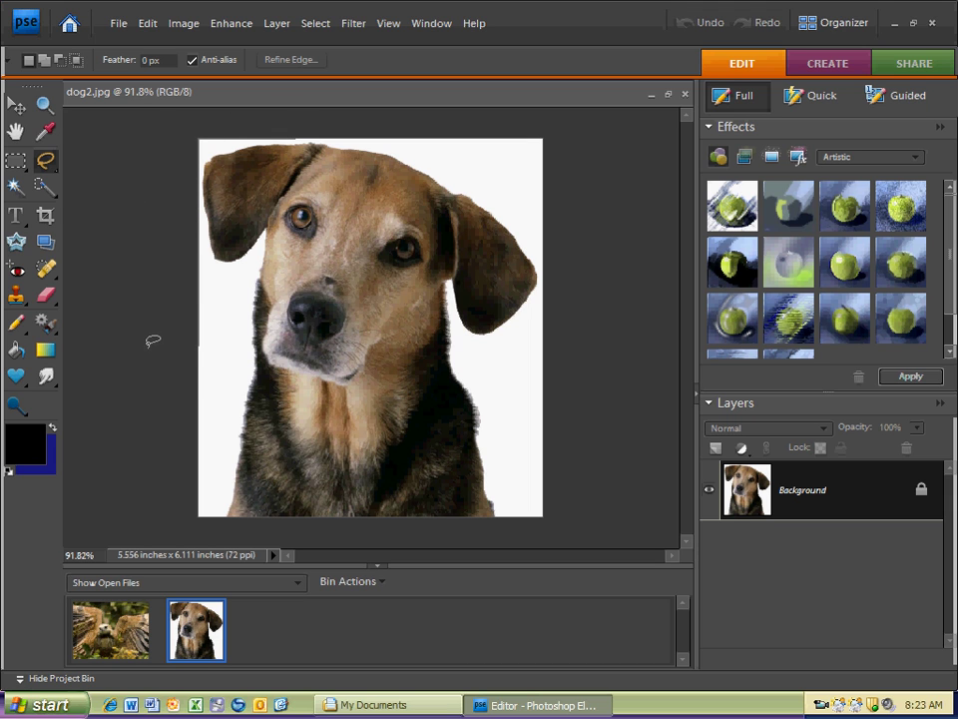
{"action": "mouse_move", "coordinate": [219, 383]}
{"action": "left_mouse_down"}
{"action": "mouse_move", "coordinate": [345, 414]}
{"action": "mouse_move", "coordinate": [408, 412]}
{"action": "mouse_move", "coordinate": [524, 356]}
{"action": "mouse_move", "coordinate": [562, 326]}
{"action": "mouse_move", "coordinate": [574, 299]}
{"action": "mouse_move", "coordinate": [593, 136]}
{"action": "mouse_move", "coordinate": [436, 89]}
{"action": "mouse_move", "coordinate": [289, 58]}
{"action": "left_mouse_up"}
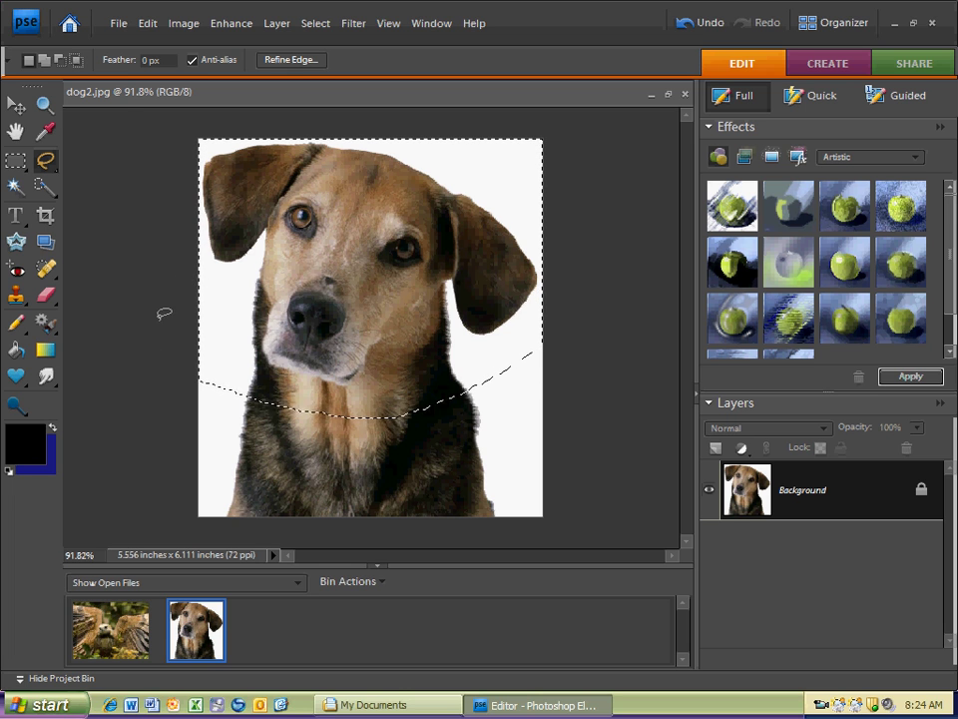
Step: Paste the selected dog head into the black-collared hawk image and move it over the hawk's head
{"action": "left_click", "coordinate": [110, 635]}
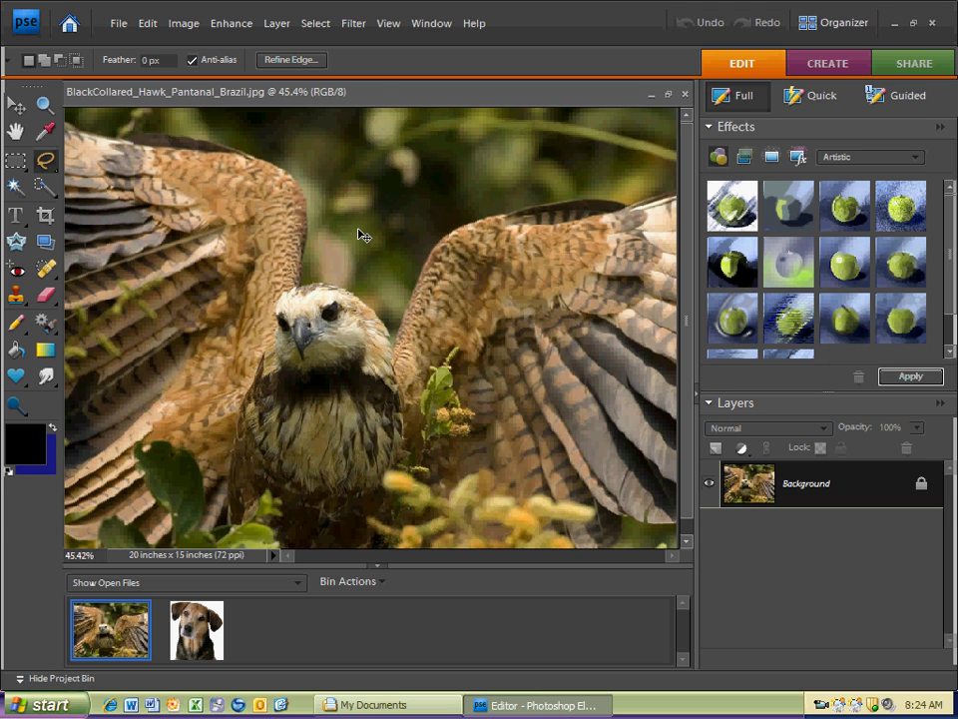
{"action": "left_click_drag", "start_coordinate": [361, 235], "coordinate": [362, 221]}
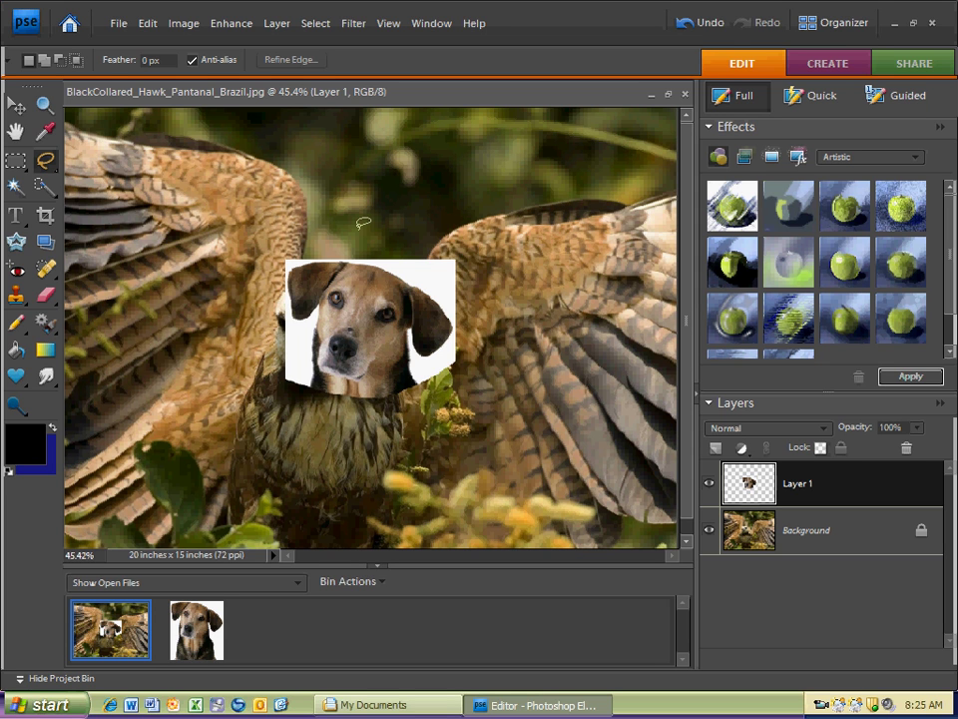
{"action": "left_click", "coordinate": [15, 107]}
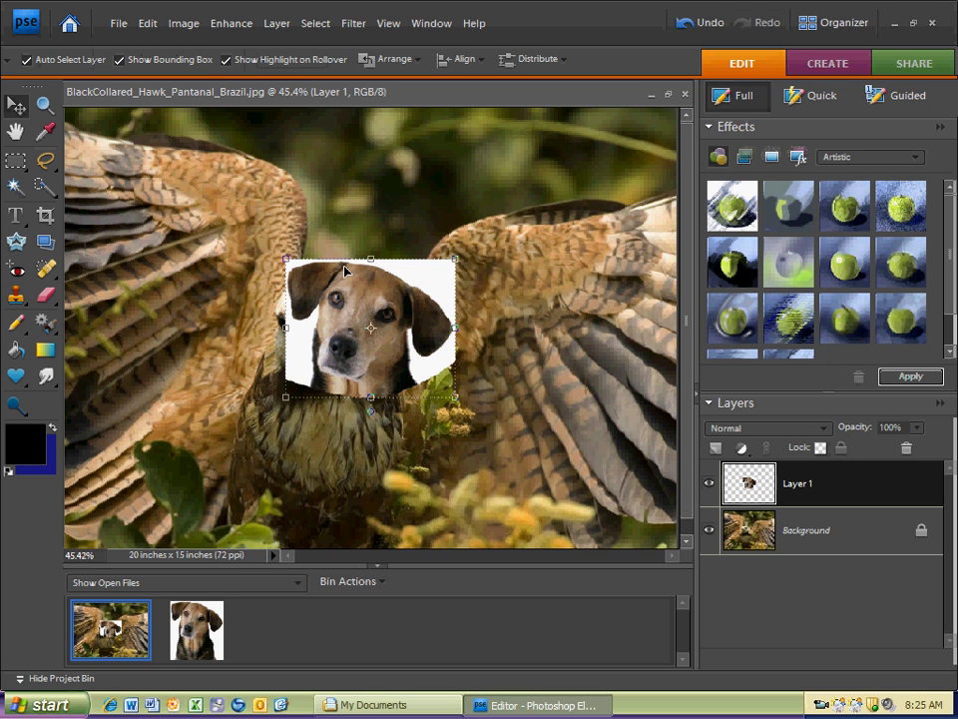
{"action": "left_click_drag", "start_coordinate": [364, 307], "coordinate": [336, 308]}
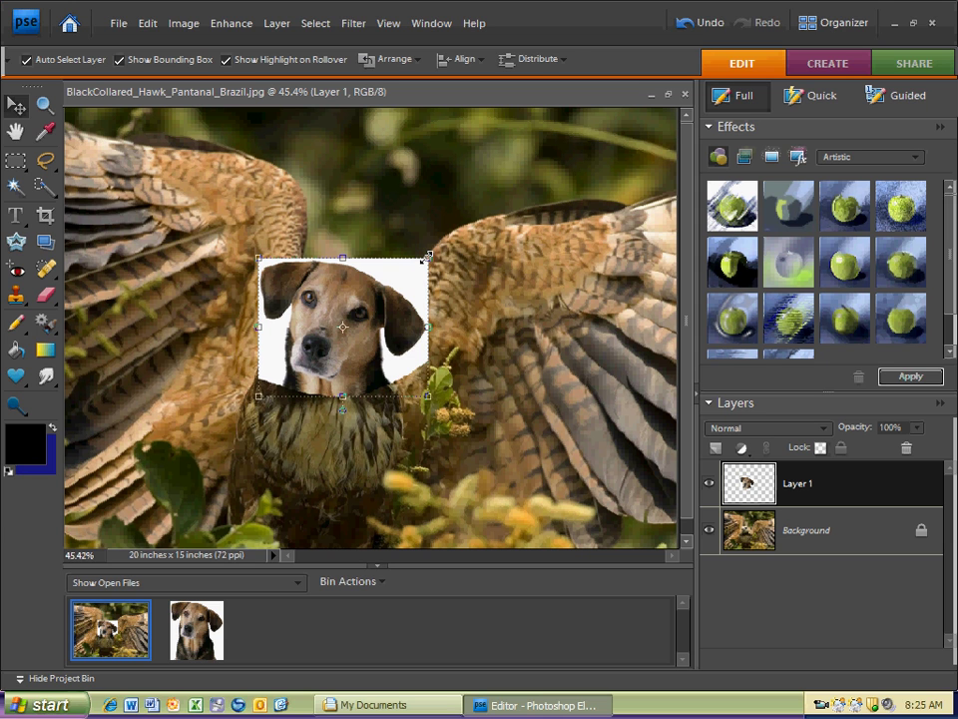
Step: Scale the dog head proportionally to 95.3%, rotate it to -2.2 degrees, and commit the transformation
{"action": "left_click", "coordinate": [428, 257]}
{"action": "left_click_drag", "start_coordinate": [428, 257], "coordinate": [424, 259]}
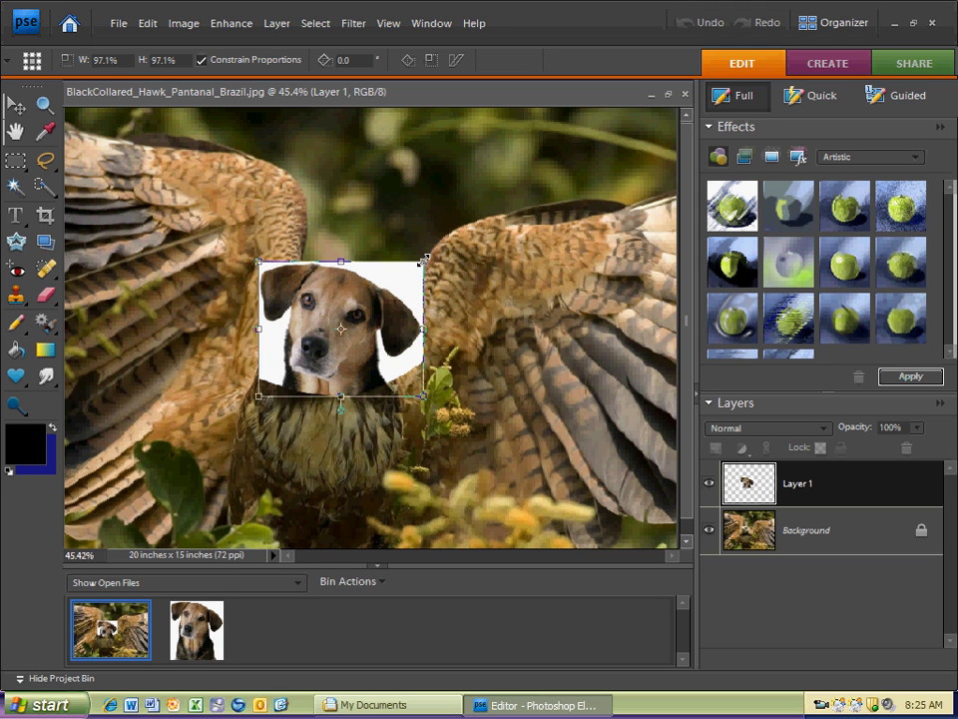
{"action": "left_click_drag", "start_coordinate": [423, 258], "coordinate": [420, 262]}
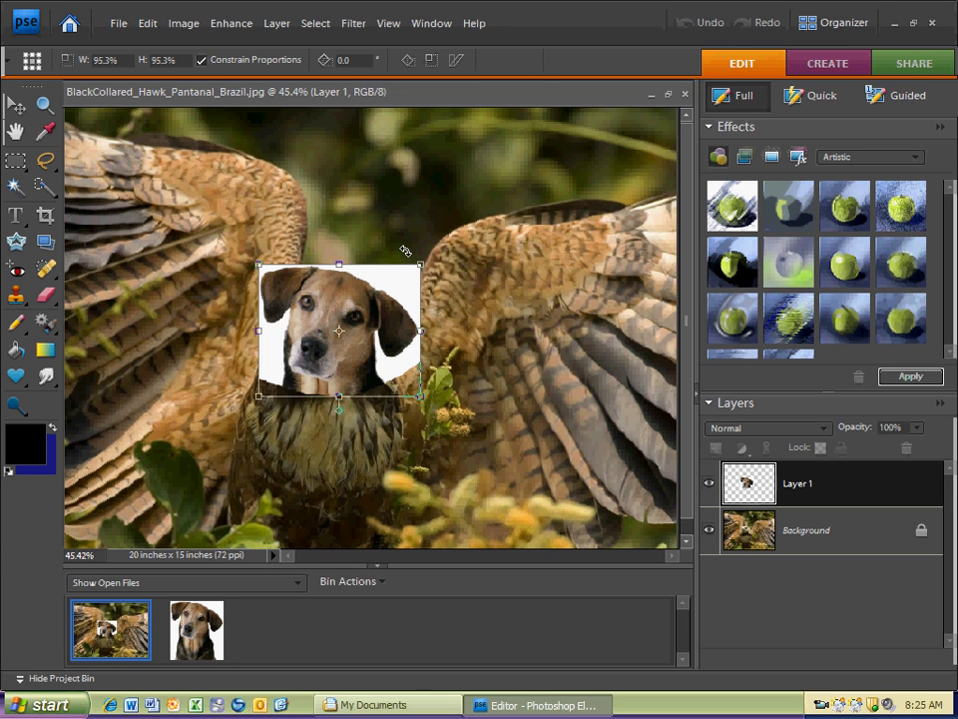
{"action": "left_click_drag", "start_coordinate": [404, 250], "coordinate": [402, 248]}
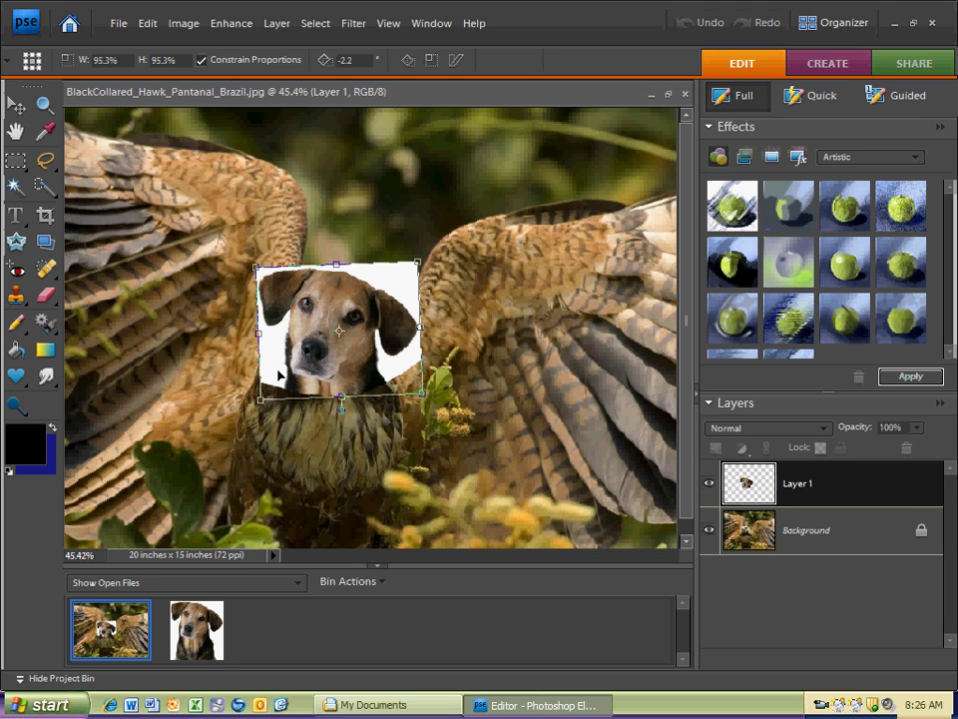
{"action": "left_click", "coordinate": [265, 397]}
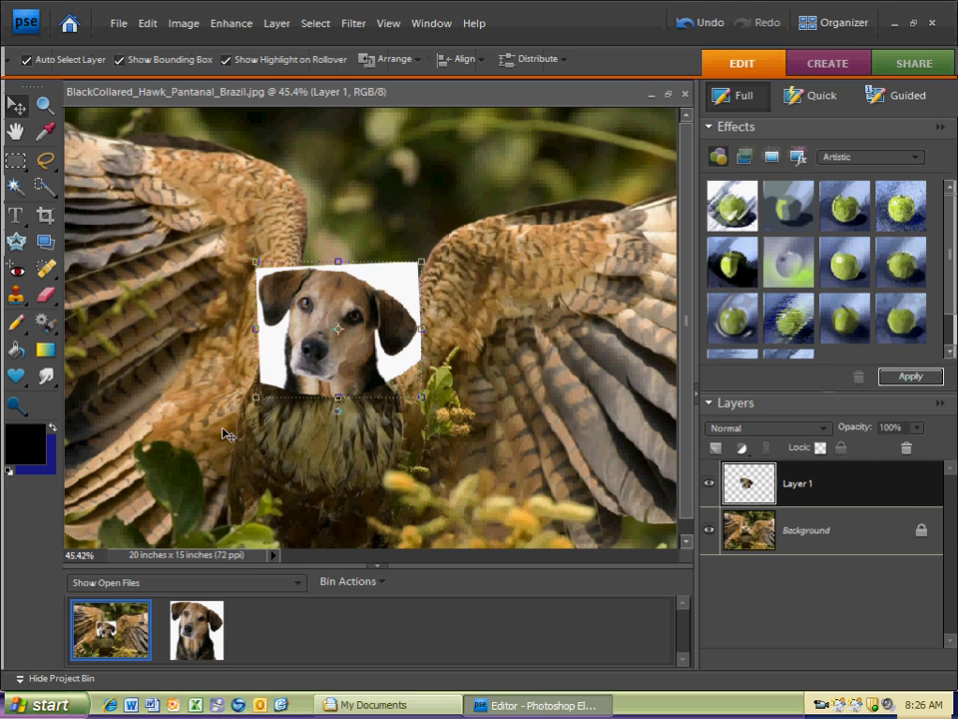
{"action": "left_click", "coordinate": [16, 134]}
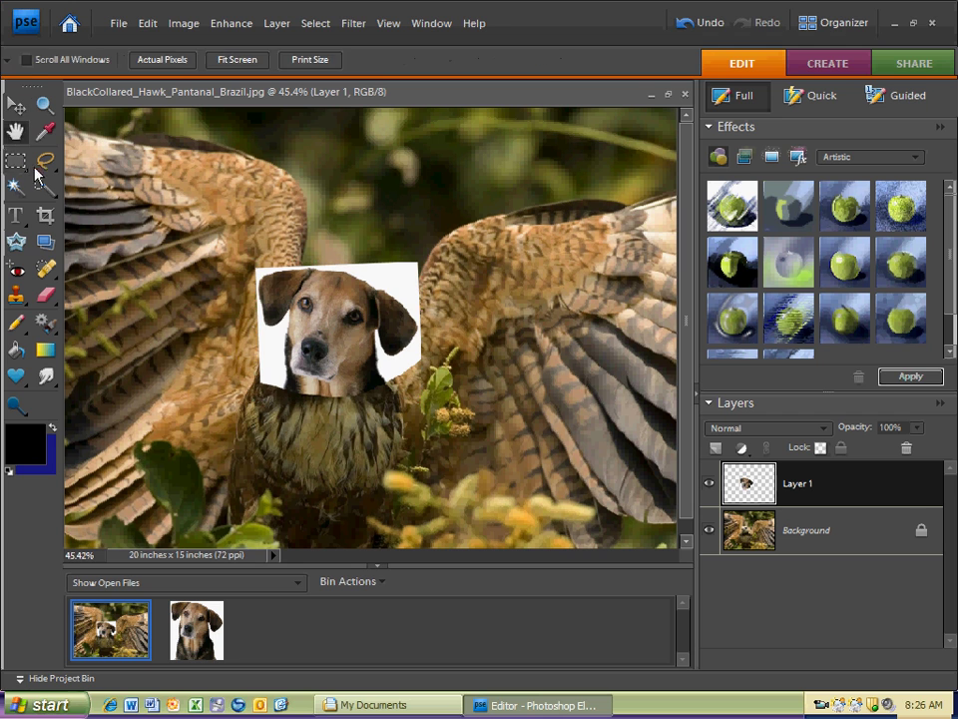
{"action": "key", "text": "l"}
{"action": "left_click", "coordinate": [15, 106]}
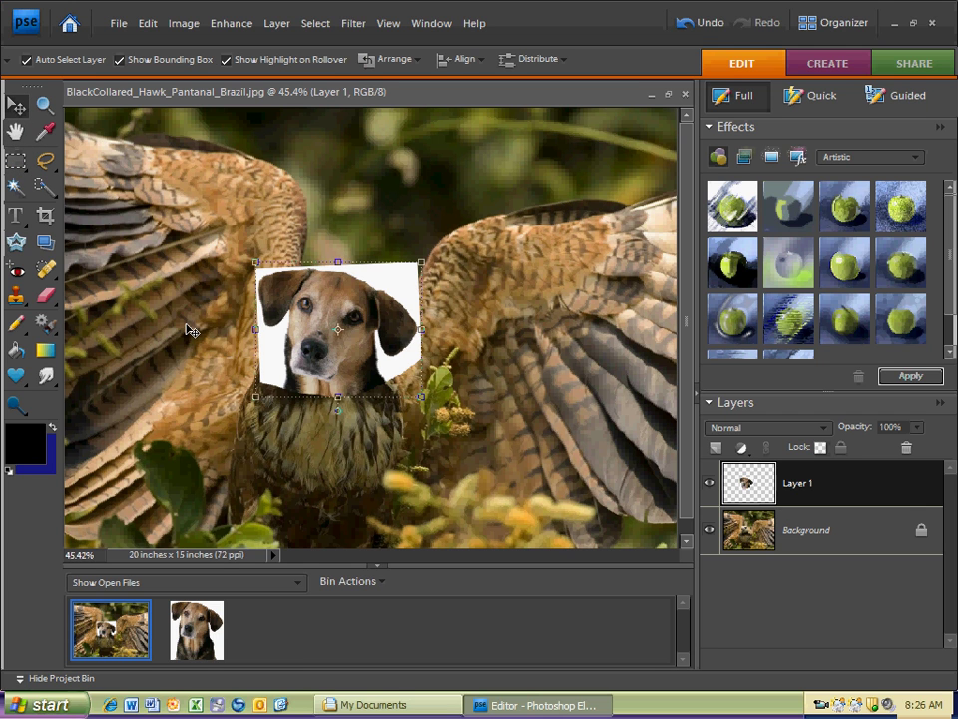
Step: Activate the Eraser tool with the hard round 19 px brush from the Default Brushes
{"action": "left_click", "coordinate": [47, 298]}
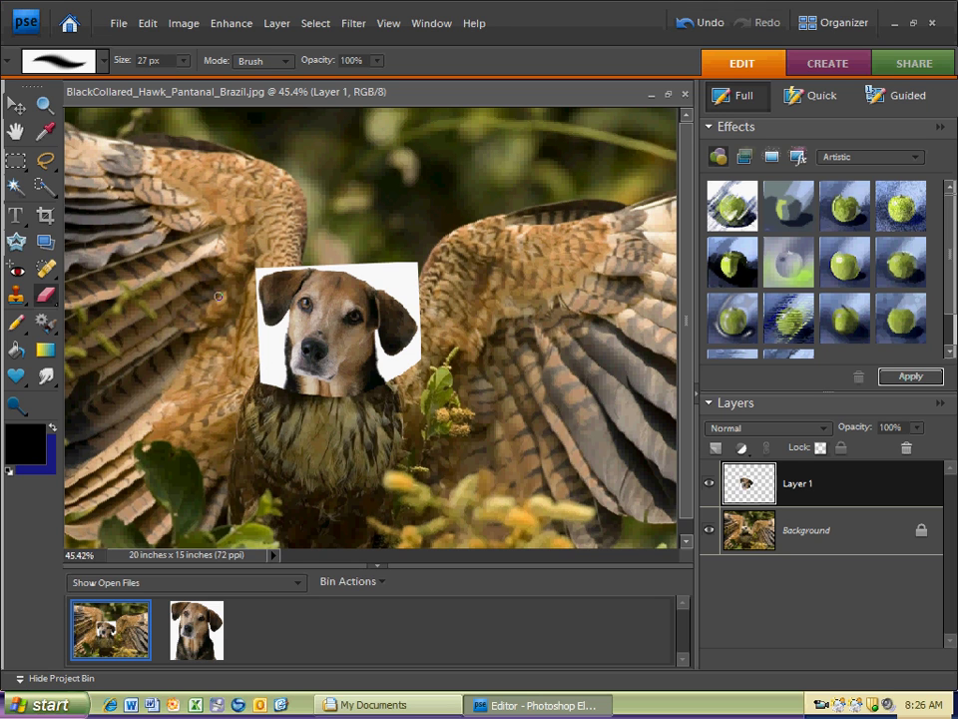
{"action": "left_click", "coordinate": [102, 62]}
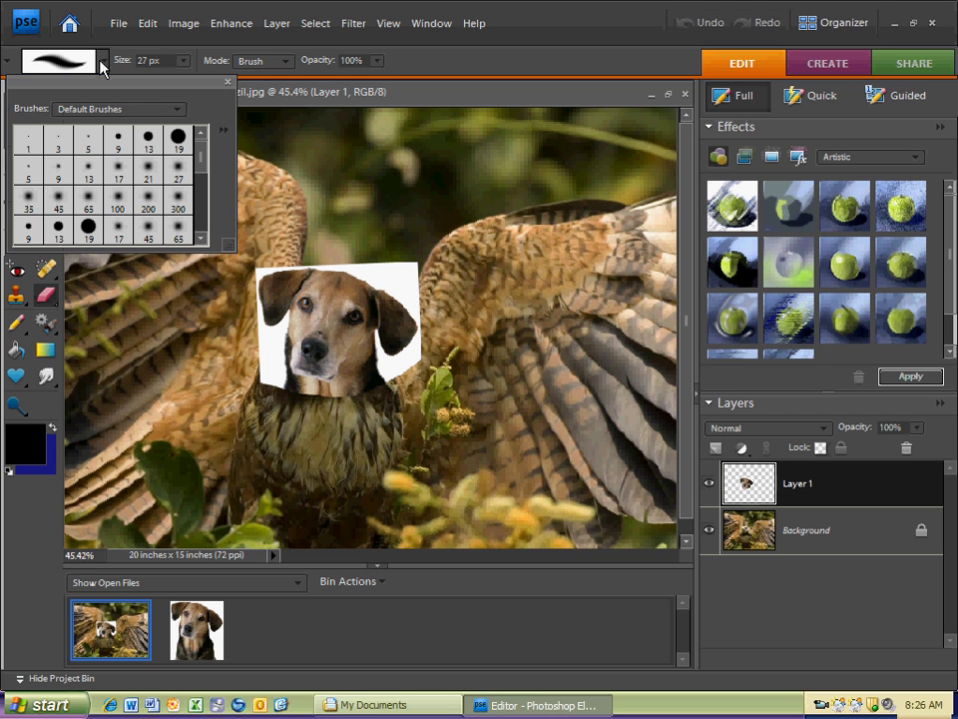
{"action": "left_click", "coordinate": [181, 145]}
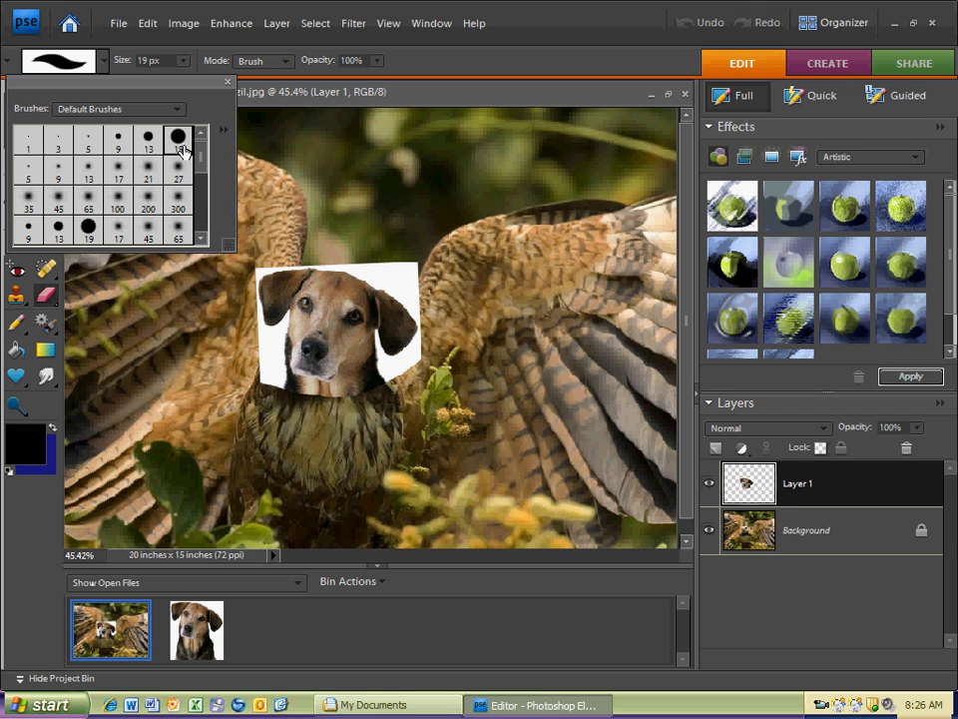
{"action": "left_click", "coordinate": [244, 81]}
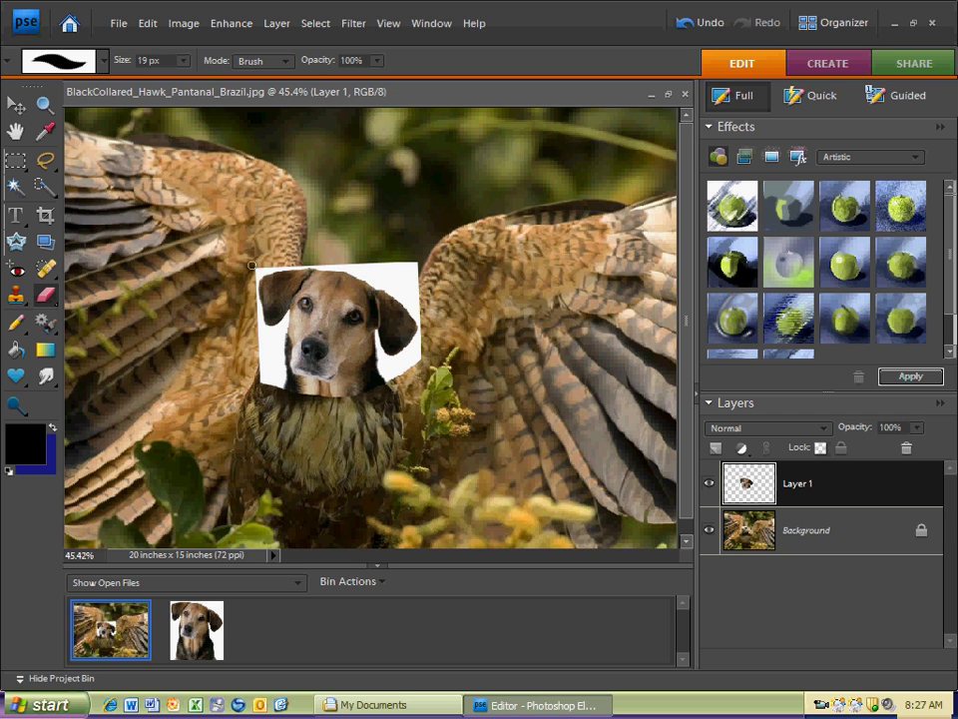
Step: Magnify the dog head to 100% and set the eraser brush size to 30 px
{"action": "key", "text": "ctrl+equal"}
{"action": "key", "text": "ctrl+equal"}
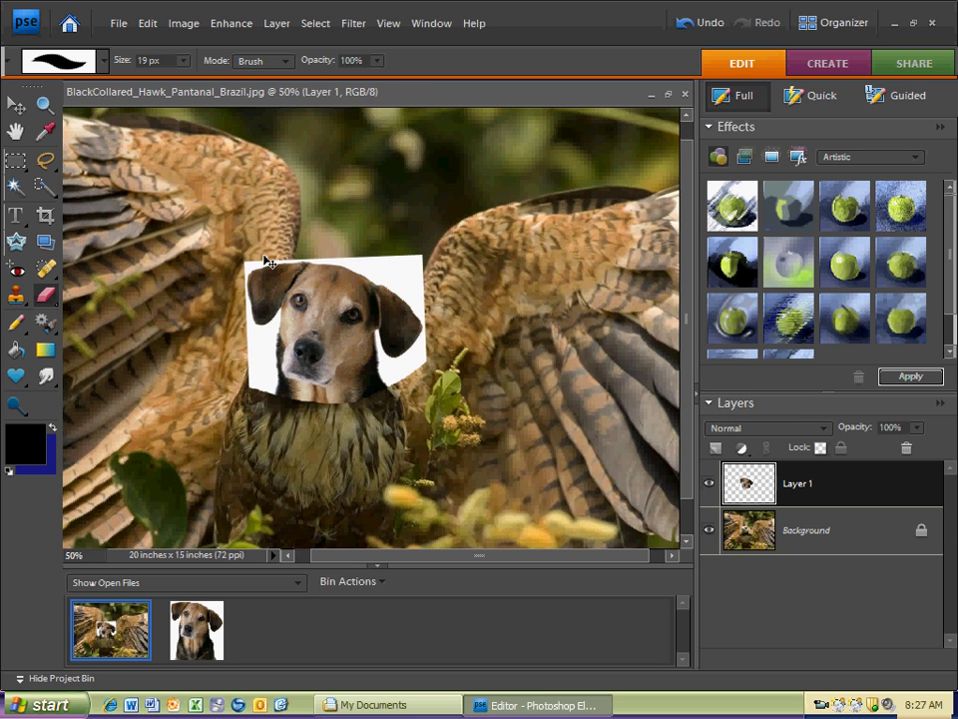
{"action": "key", "text": "ctrl+equal"}
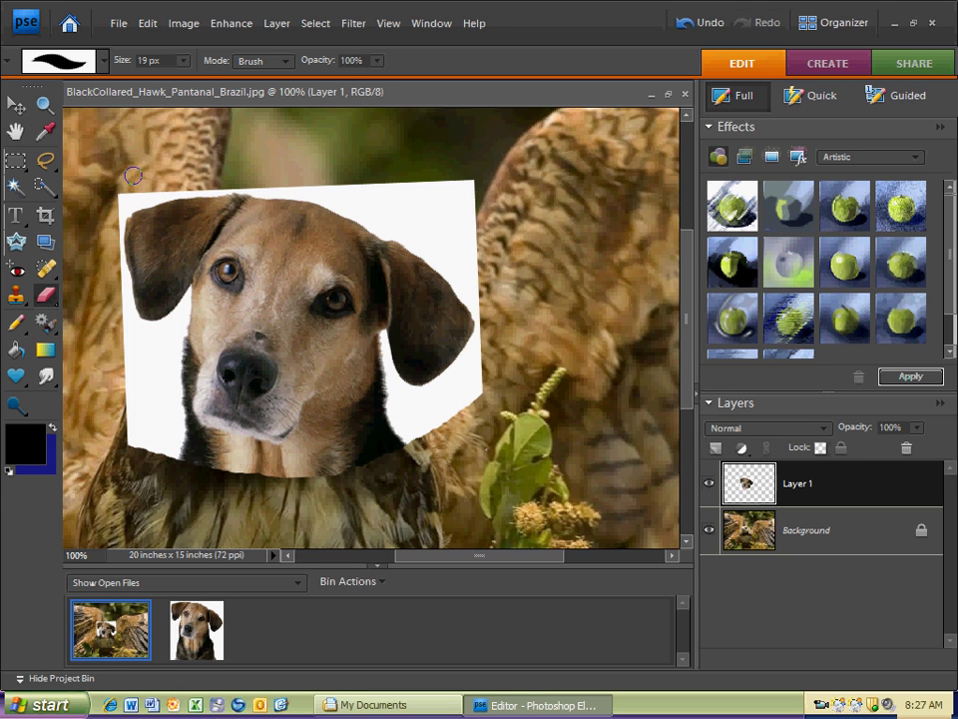
{"action": "left_click", "coordinate": [182, 62]}
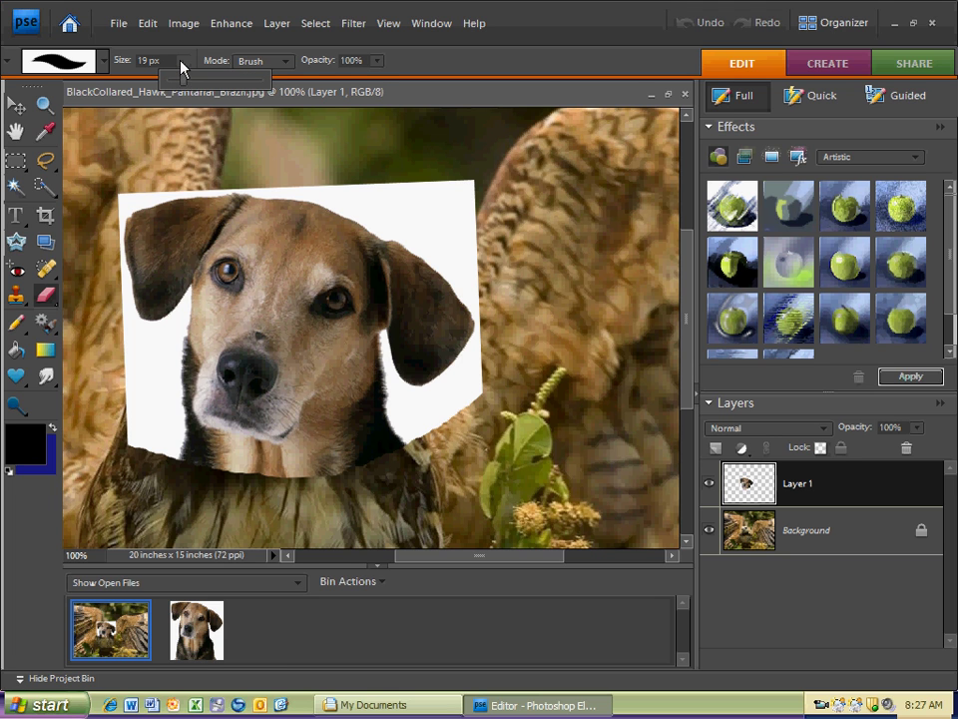
{"action": "left_click_drag", "start_coordinate": [184, 80], "coordinate": [124, 84]}
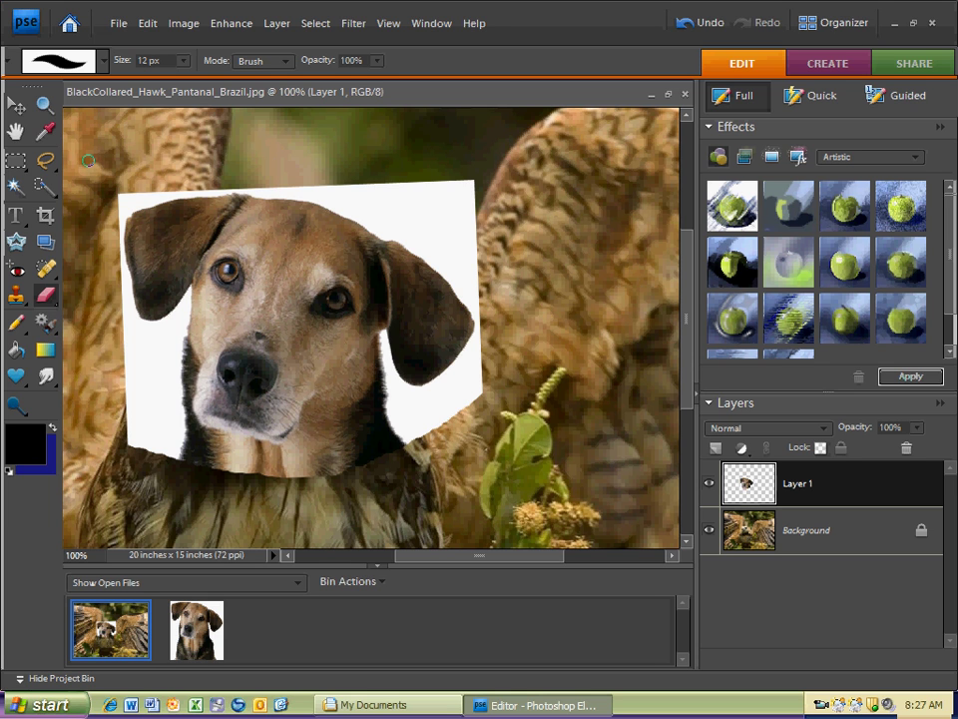
{"action": "key", "text": "bracketleft"}
{"action": "key", "text": "bracketleft"}
{"action": "key", "text": "bracketleft"}
{"action": "key", "text": "bracketleft"}
{"action": "key", "text": "bracketleft"}
{"action": "key", "text": "bracketleft"}
{"action": "key", "text": "bracketleft"}
{"action": "key", "text": "bracketright"}
{"action": "key", "text": "bracketright"}
{"action": "key", "text": "bracketright"}
{"action": "key", "text": "bracketright"}
{"action": "key", "text": "bracketright"}
{"action": "key", "text": "bracketright"}
{"action": "key", "text": "bracketright"}
{"action": "key", "text": "bracketleft"}
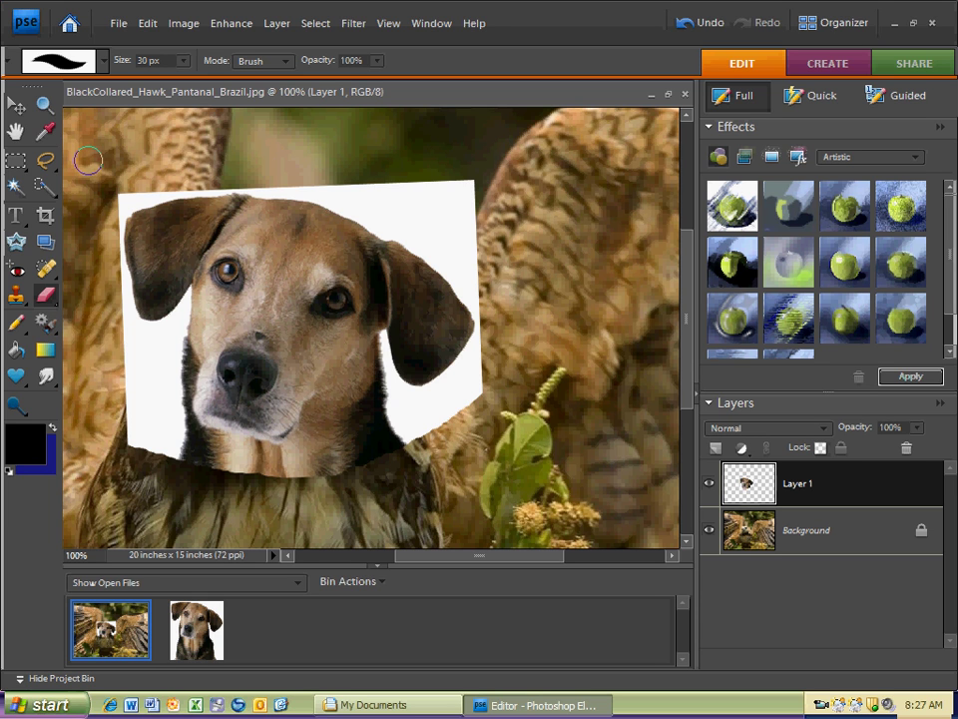
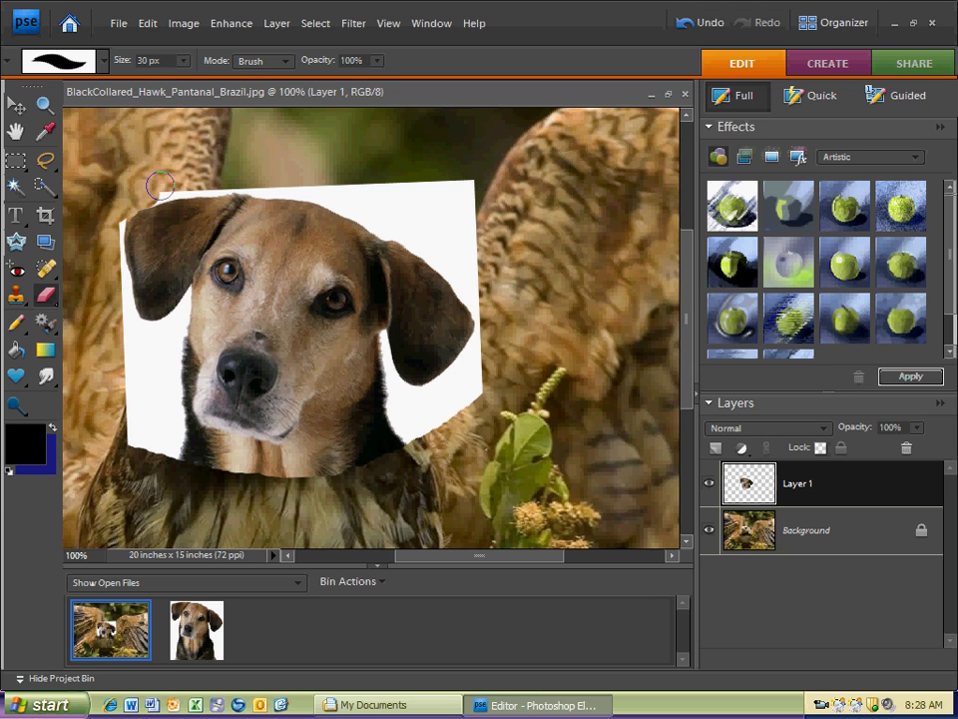
Step: Erase the white background bordering the top of the dog's head and the outer edge of its right-hand ear
{"action": "left_click_drag", "start_coordinate": [147, 193], "coordinate": [182, 183]}
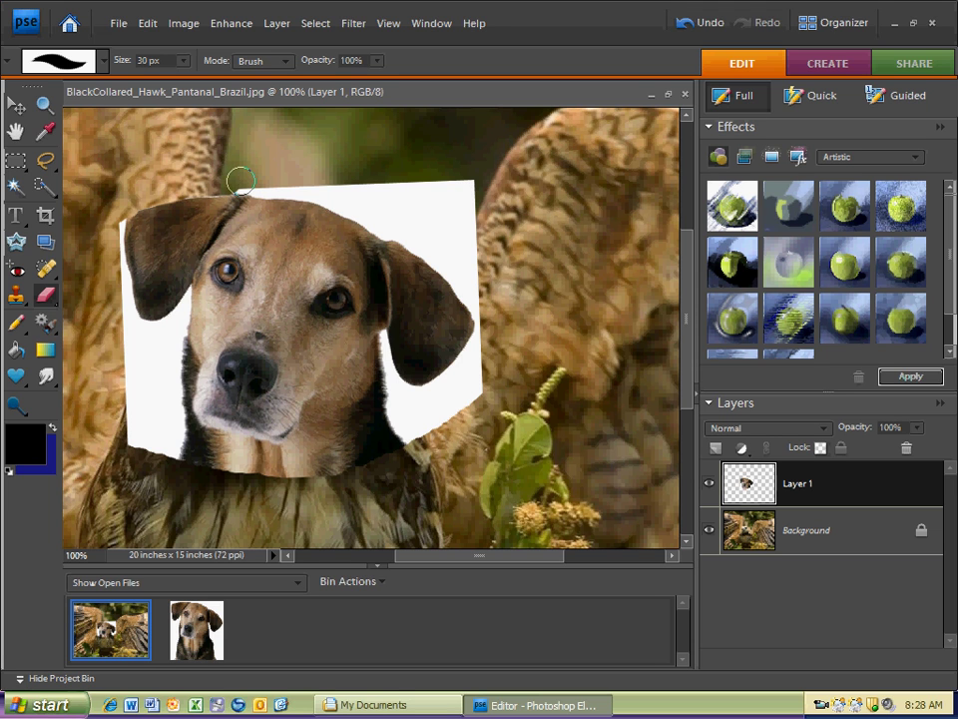
{"action": "left_click", "coordinate": [318, 189]}
{"action": "left_click_drag", "start_coordinate": [373, 213], "coordinate": [396, 222]}
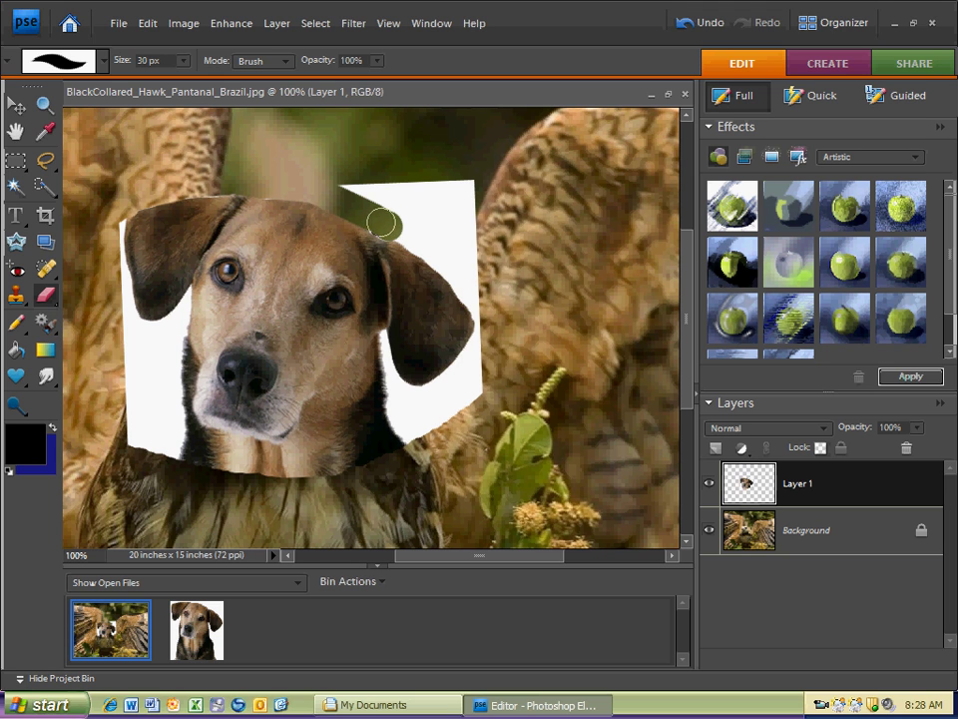
{"action": "left_click", "coordinate": [400, 225]}
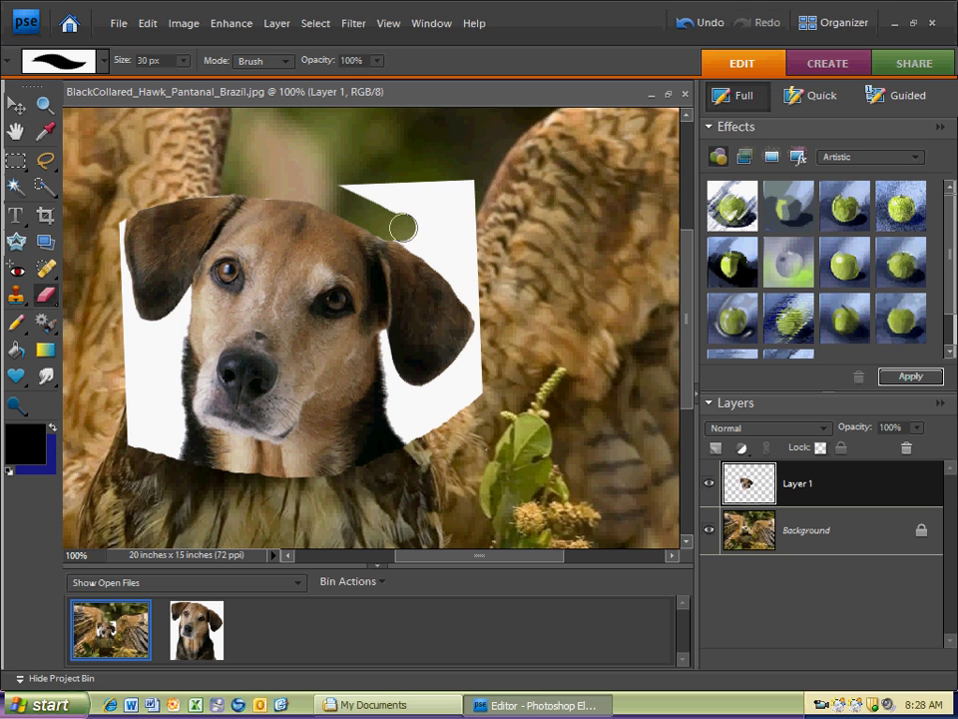
{"action": "left_click", "coordinate": [437, 257], "text": "shift"}
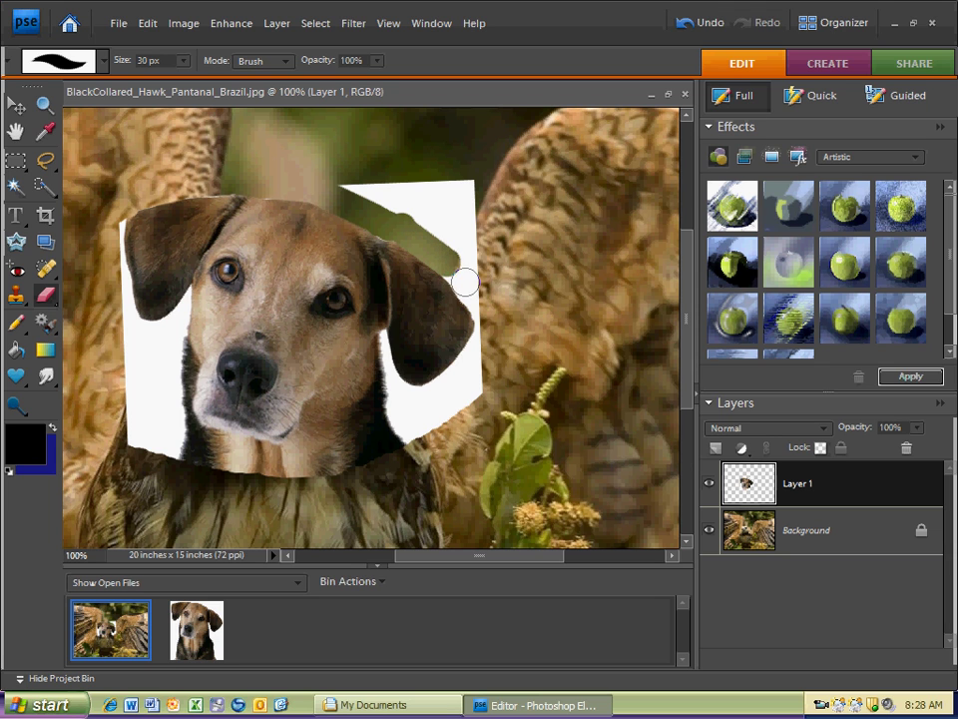
{"action": "mouse_move", "coordinate": [459, 274]}
{"action": "left_mouse_down"}
{"action": "mouse_move", "coordinate": [486, 348]}
{"action": "mouse_move", "coordinate": [488, 329]}
{"action": "mouse_move", "coordinate": [464, 363]}
{"action": "mouse_move", "coordinate": [475, 357]}
{"action": "mouse_move", "coordinate": [428, 389]}
{"action": "mouse_move", "coordinate": [471, 396]}
{"action": "mouse_move", "coordinate": [479, 384]}
{"action": "mouse_move", "coordinate": [410, 431]}
{"action": "mouse_move", "coordinate": [393, 406]}
{"action": "mouse_move", "coordinate": [402, 394]}
{"action": "mouse_move", "coordinate": [394, 400]}
{"action": "mouse_move", "coordinate": [430, 394]}
{"action": "left_mouse_up"}
Step: Reduce the eraser to 10 px and erase the white gap between the dog's right-hand ear and its neck
{"action": "key", "text": "["}
{"action": "key", "text": "["}
{"action": "key", "text": "["}
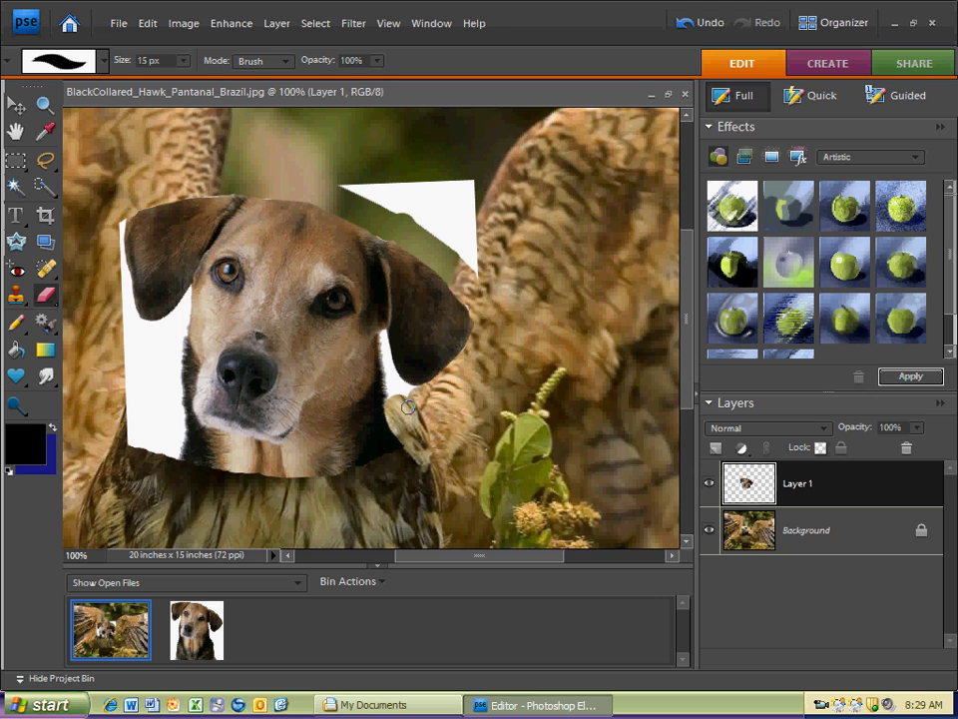
{"action": "key", "text": "bracketleft"}
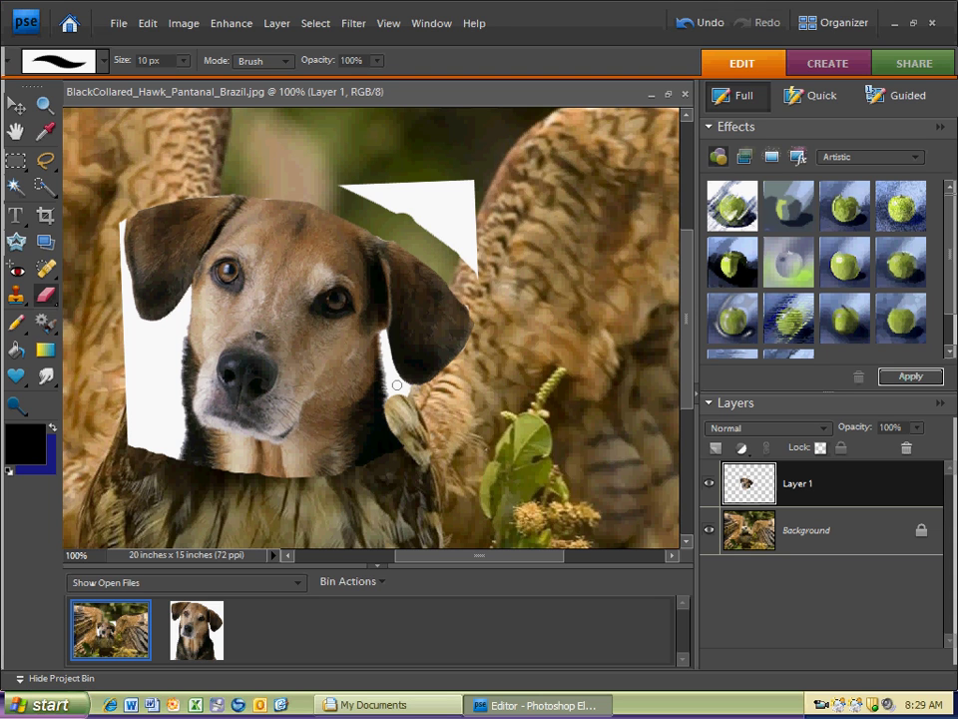
{"action": "left_click", "coordinate": [398, 382]}
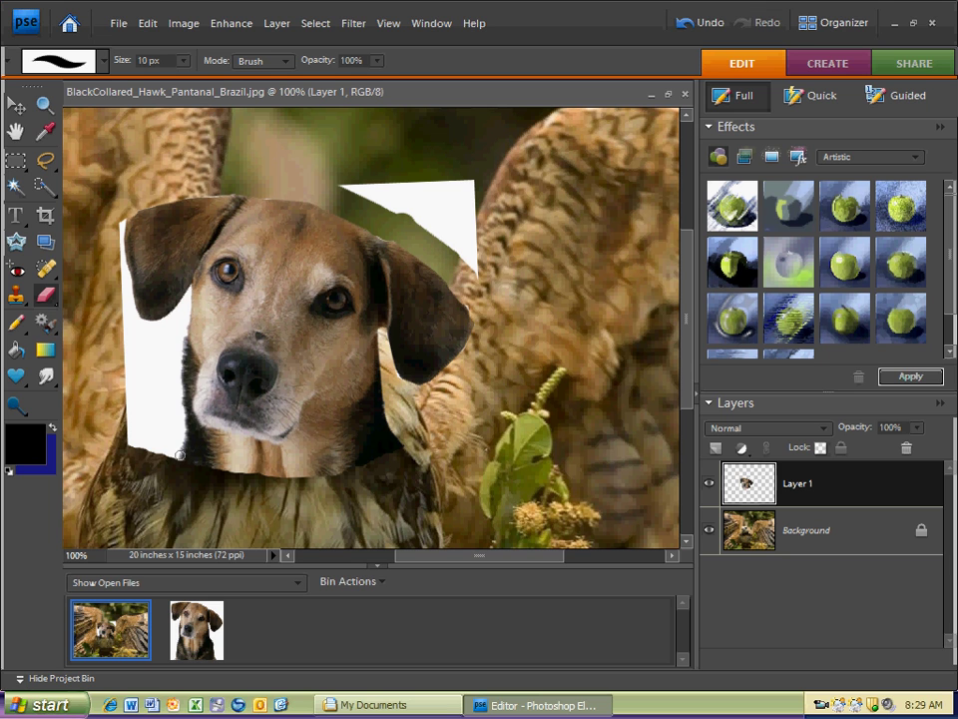
Step: Erase the white edge along the left side of the dog's neck and cheek up to the ear, reducing the eraser to 8 px
{"action": "mouse_move", "coordinate": [215, 397]}
{"action": "left_mouse_down"}
{"action": "mouse_move", "coordinate": [185, 427]}
{"action": "mouse_move", "coordinate": [258, 329]}
{"action": "left_mouse_up"}
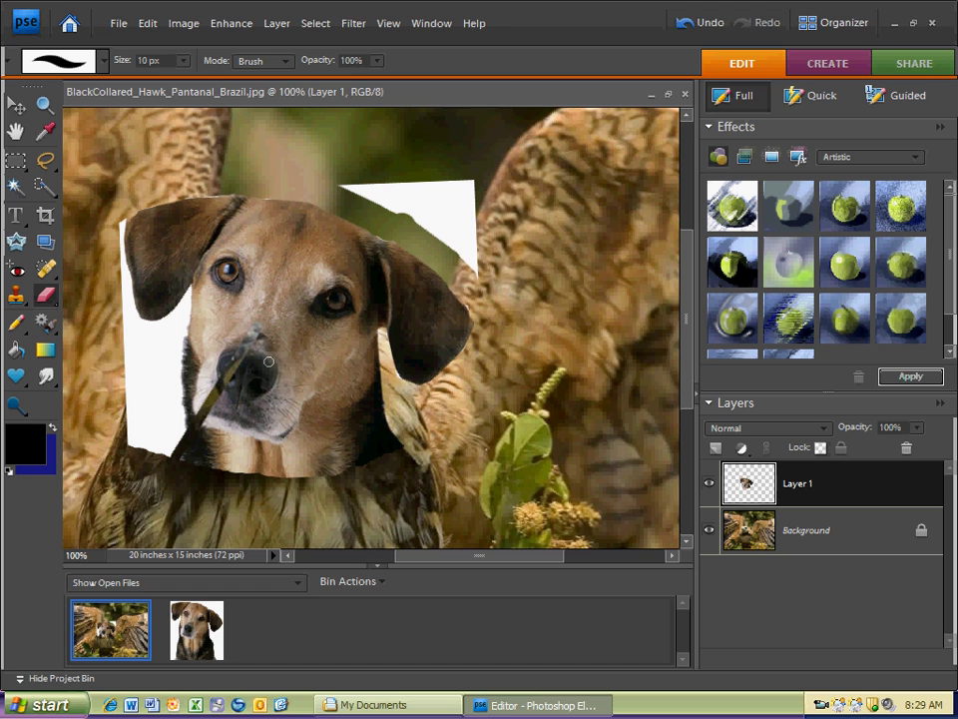
{"action": "key", "text": "ctrl+z"}
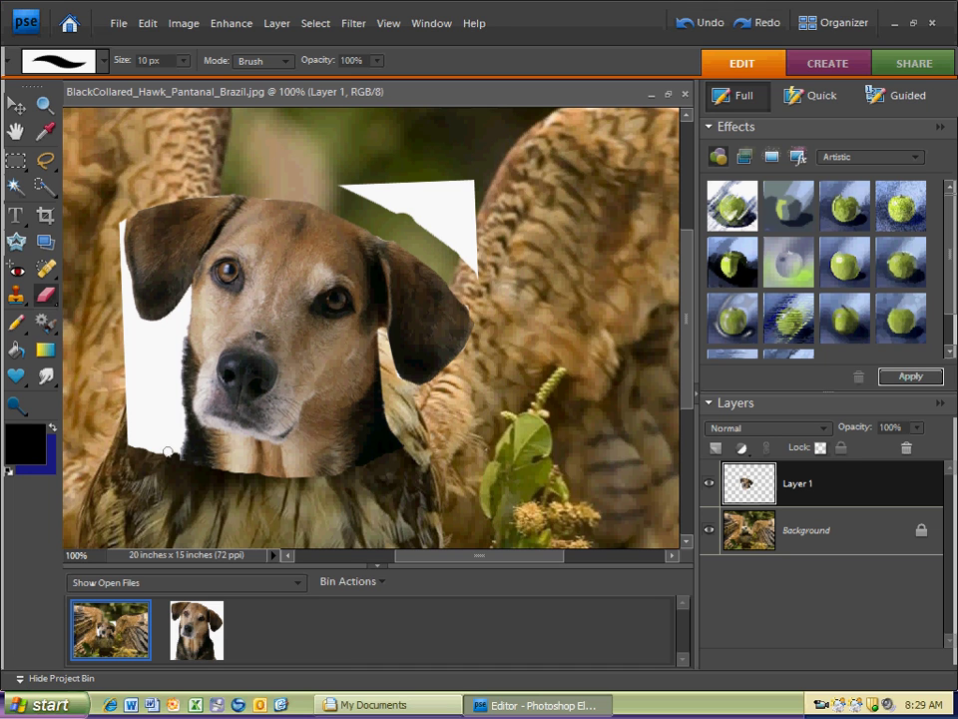
{"action": "left_click_drag", "start_coordinate": [179, 456], "coordinate": [189, 431]}
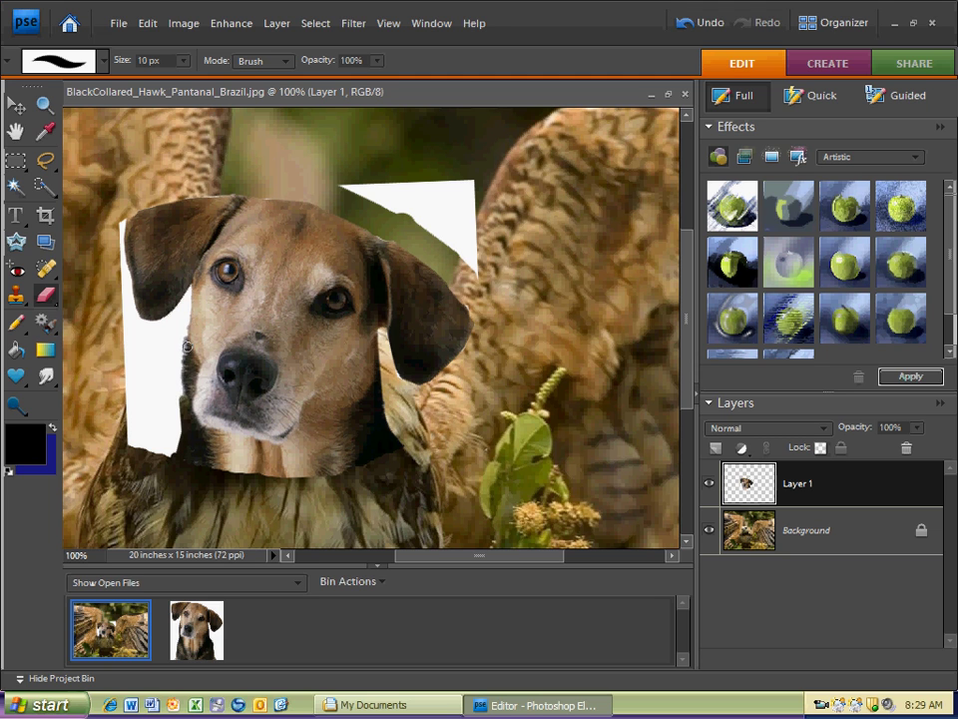
{"action": "left_click_drag", "start_coordinate": [186, 342], "coordinate": [185, 320]}
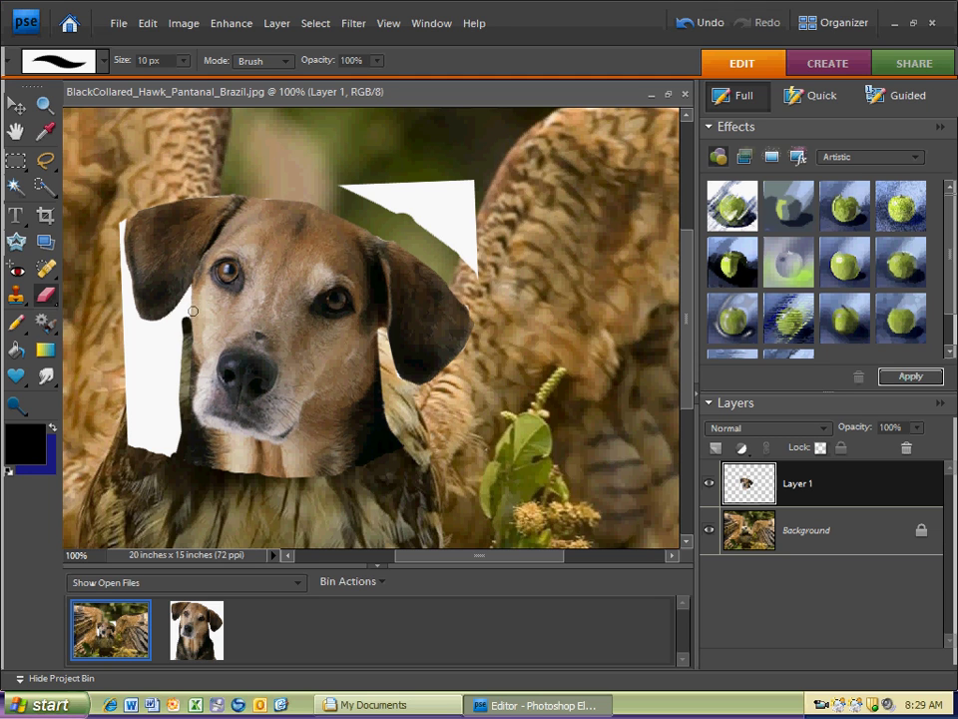
{"action": "key", "text": "bracketleft"}
{"action": "key", "text": "bracketleft"}
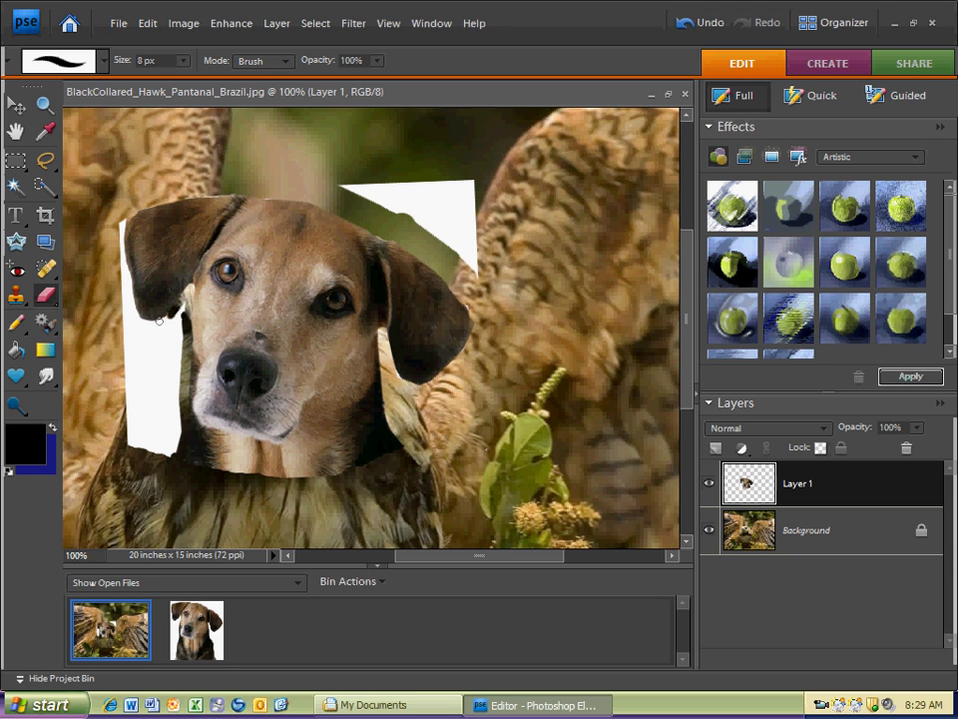
Step: Enlarge the eraser to 20 px and erase the white background around the dog's left-hand ear and beside its neck
{"action": "key", "text": "bracketright"}
{"action": "key", "text": "bracketright"}
{"action": "key", "text": "bracketright"}
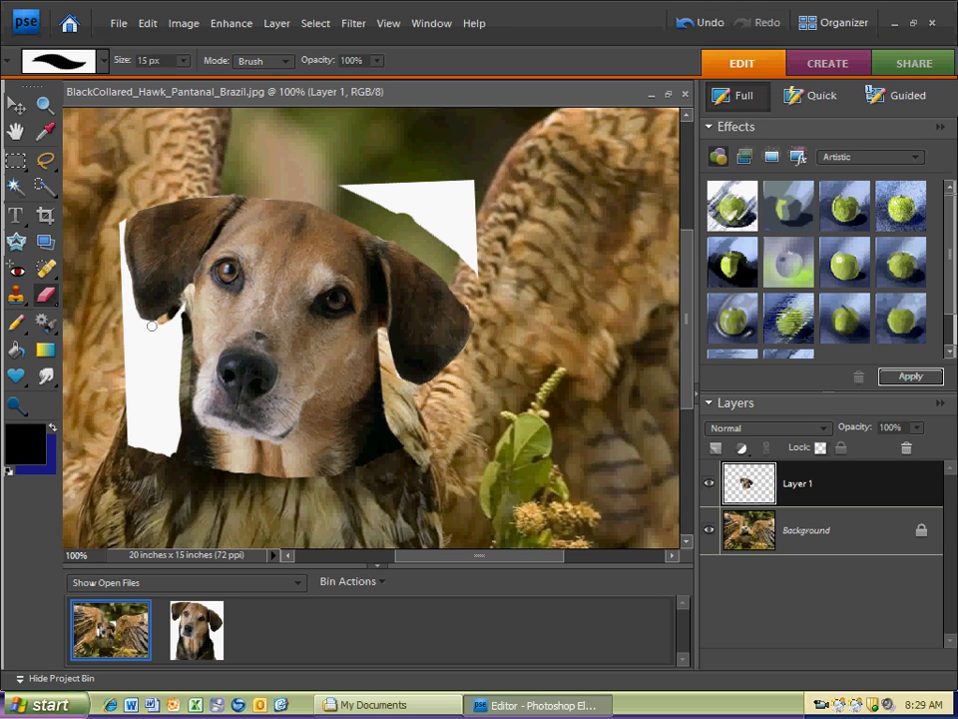
{"action": "left_click_drag", "start_coordinate": [151, 326], "coordinate": [134, 321]}
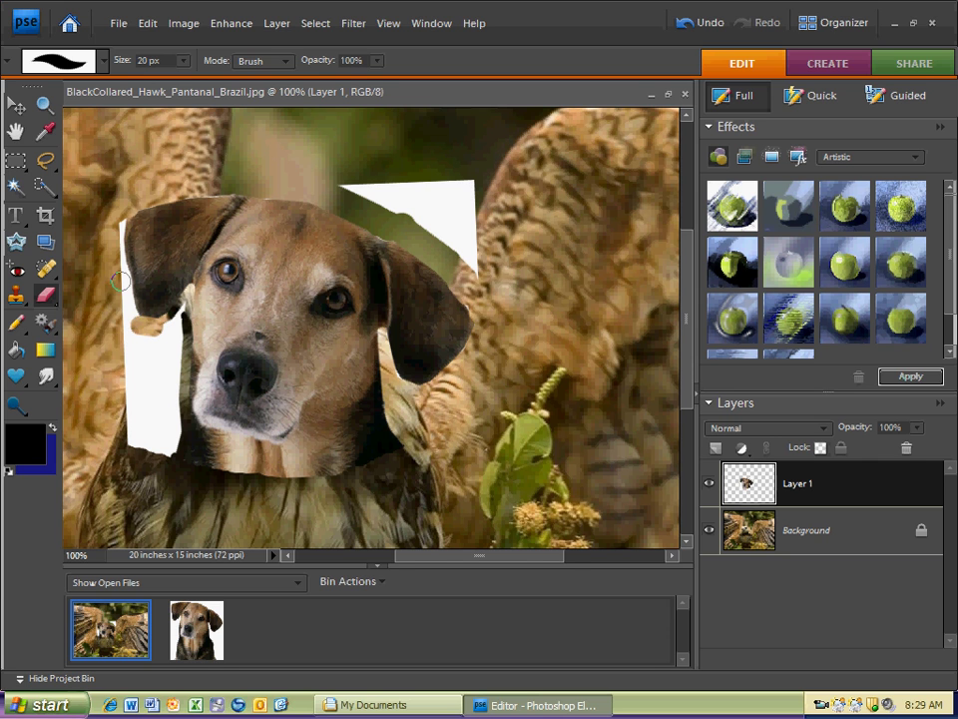
{"action": "scroll", "coordinate": [119, 286], "scroll_direction": "left", "scroll_amount": 5}
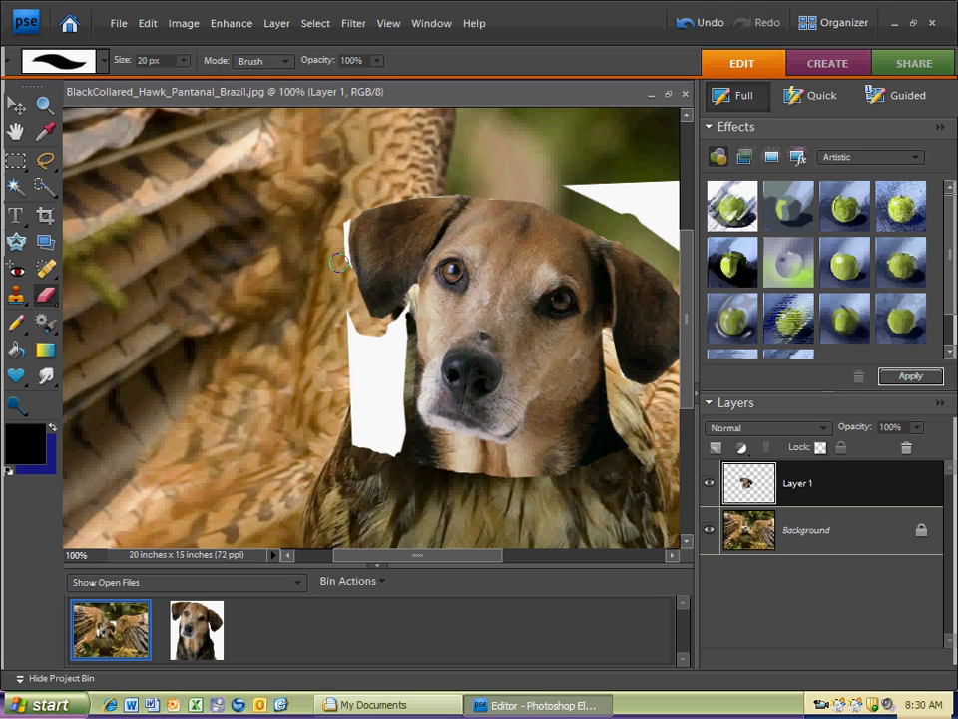
{"action": "left_click_drag", "start_coordinate": [342, 245], "coordinate": [343, 271]}
{"action": "mouse_move", "coordinate": [388, 375]}
{"action": "left_mouse_down"}
{"action": "mouse_move", "coordinate": [407, 350]}
{"action": "mouse_move", "coordinate": [406, 315]}
{"action": "mouse_move", "coordinate": [390, 340]}
{"action": "mouse_move", "coordinate": [395, 373]}
{"action": "mouse_move", "coordinate": [399, 353]}
{"action": "mouse_move", "coordinate": [387, 346]}
{"action": "mouse_move", "coordinate": [382, 357]}
{"action": "mouse_move", "coordinate": [389, 448]}
{"action": "mouse_move", "coordinate": [360, 431]}
{"action": "mouse_move", "coordinate": [342, 341]}
{"action": "left_mouse_up"}
Step: Enlarge the eraser to 50 px and erase the remaining white patch above the dog's right-hand ear
{"action": "key", "text": "bracketright"}
{"action": "key", "text": "bracketright"}
{"action": "key", "text": "bracketright"}
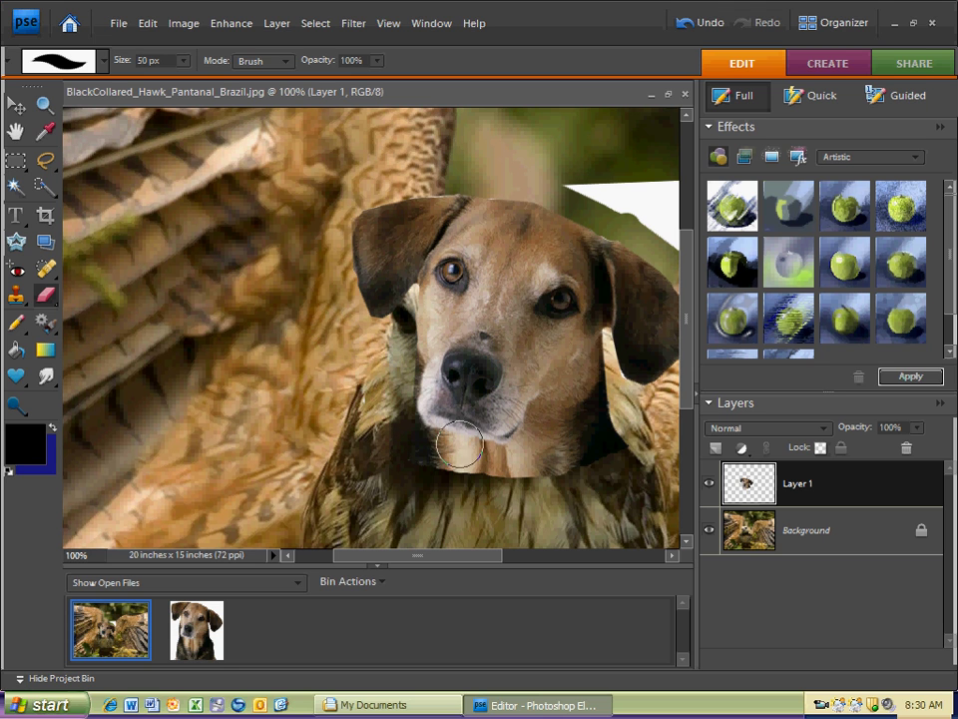
{"action": "left_click_drag", "start_coordinate": [503, 556], "coordinate": [571, 556]}
{"action": "mouse_move", "coordinate": [349, 181]}
{"action": "left_mouse_down"}
{"action": "mouse_move", "coordinate": [401, 205]}
{"action": "mouse_move", "coordinate": [485, 199]}
{"action": "mouse_move", "coordinate": [468, 200]}
{"action": "mouse_move", "coordinate": [476, 257]}
{"action": "left_mouse_up"}
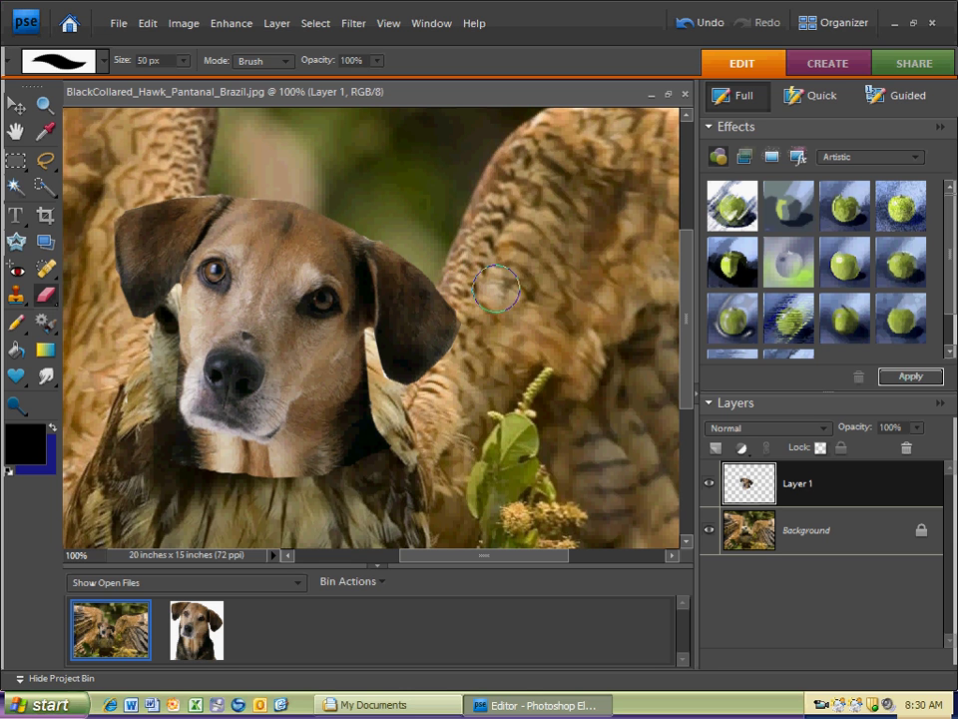
Step: Move the dog's head slightly up and left on the hawk's body, rotate it by -1.7°, and apply the transformation
{"action": "key", "text": "ctrl+minus"}
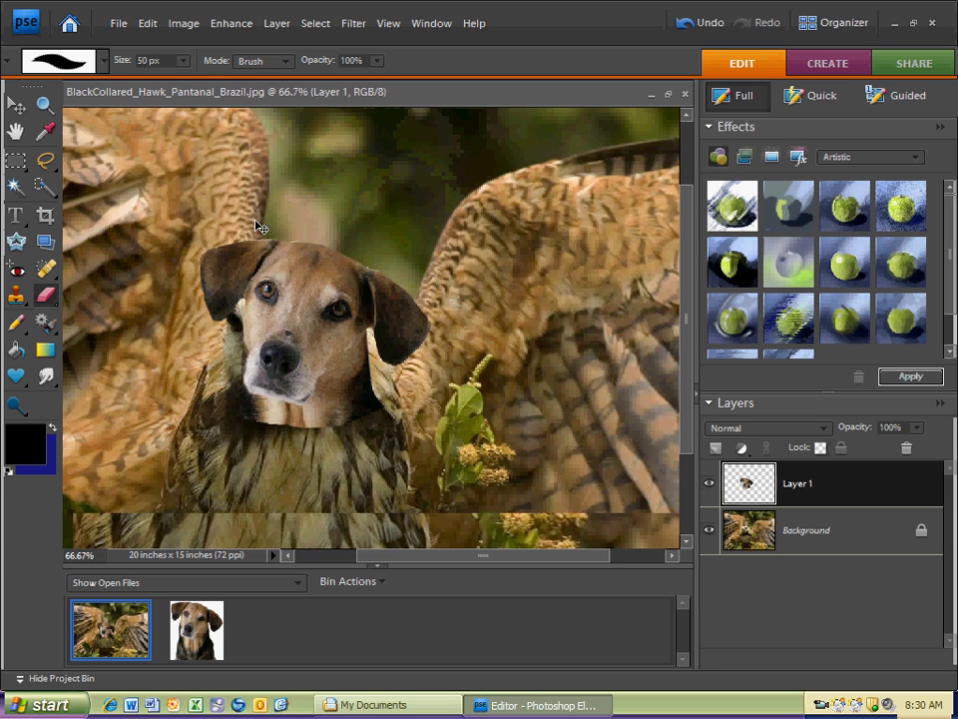
{"action": "key", "text": "ctrl+minus"}
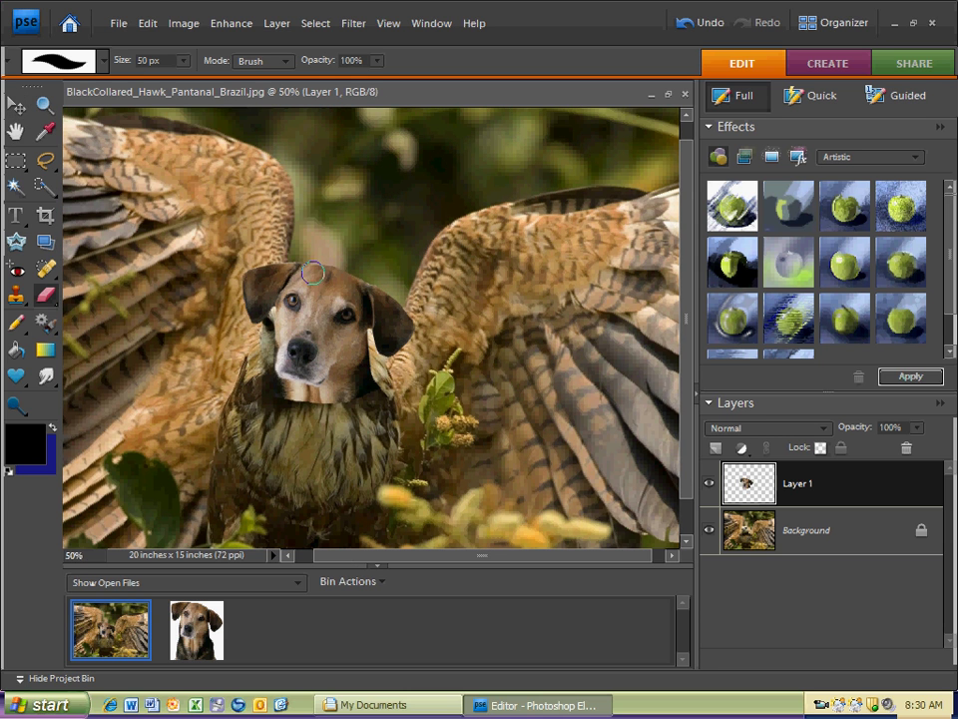
{"action": "key", "text": "v"}
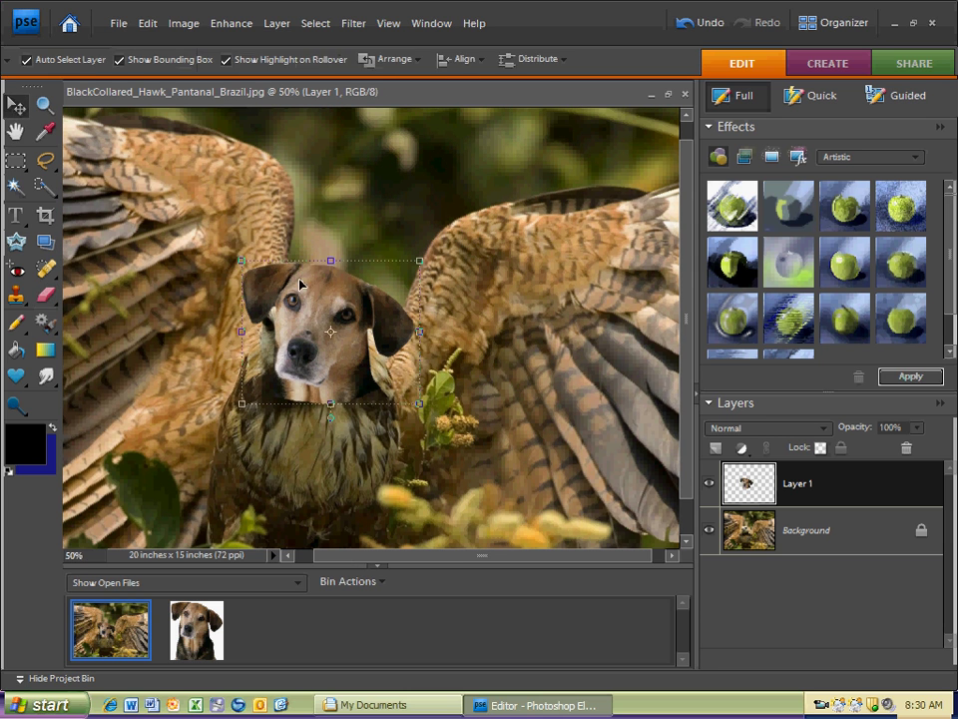
{"action": "mouse_move", "coordinate": [319, 288]}
{"action": "left_mouse_down"}
{"action": "mouse_move", "coordinate": [311, 238]}
{"action": "mouse_move", "coordinate": [309, 275]}
{"action": "left_mouse_up"}
{"action": "left_click_drag", "start_coordinate": [397, 241], "coordinate": [387, 243]}
{"action": "left_click_drag", "start_coordinate": [326, 302], "coordinate": [326, 297]}
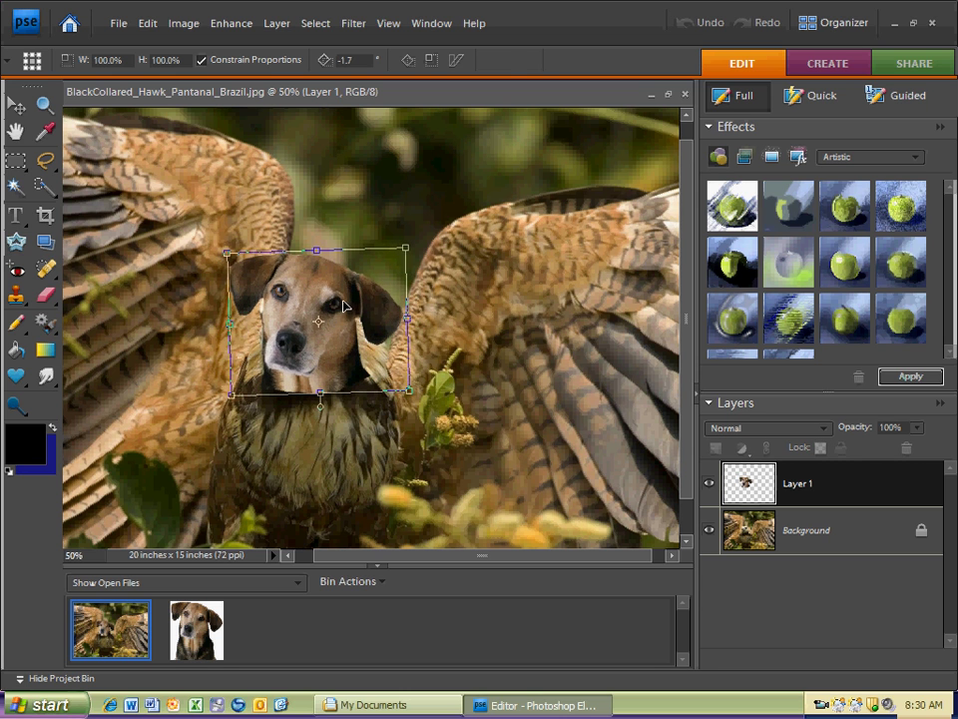
{"action": "key", "text": "Return"}
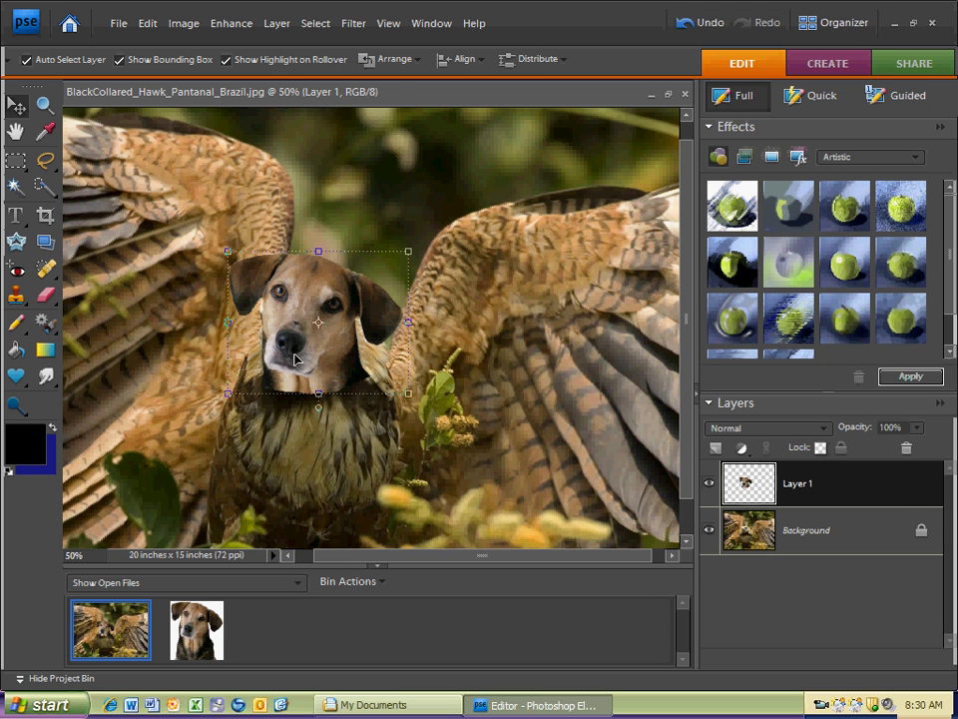
{"action": "left_click", "coordinate": [436, 193]}
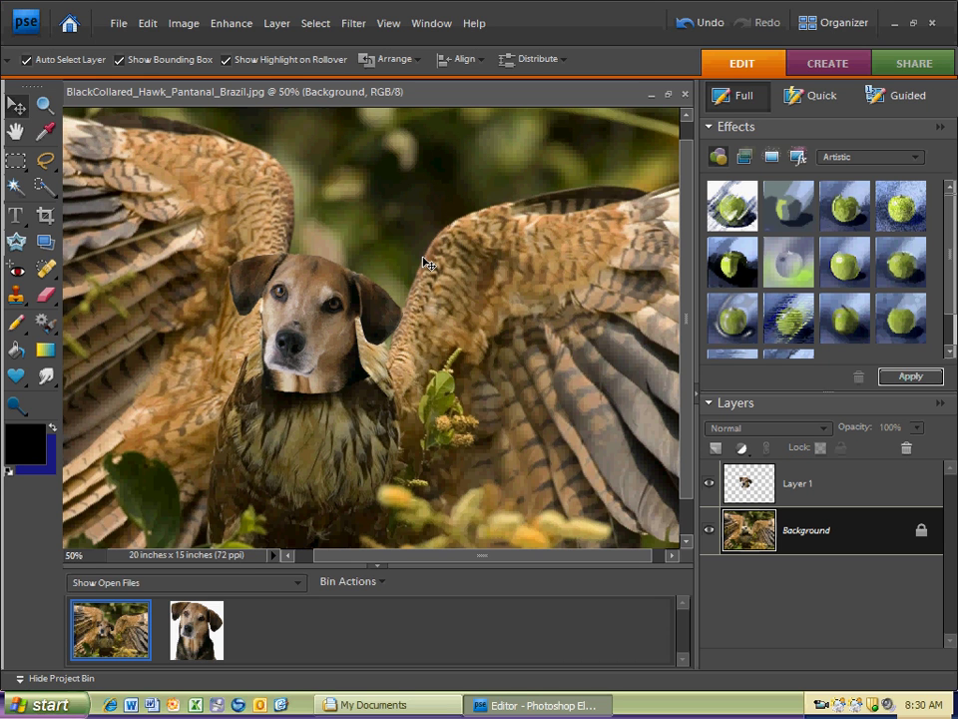
Step: Choose the soft round 21 px eraser brush from the default brushes and enlarge it to 25 px
{"action": "key", "text": "ctrl+plus"}
{"action": "key", "text": "ctrl+plus"}
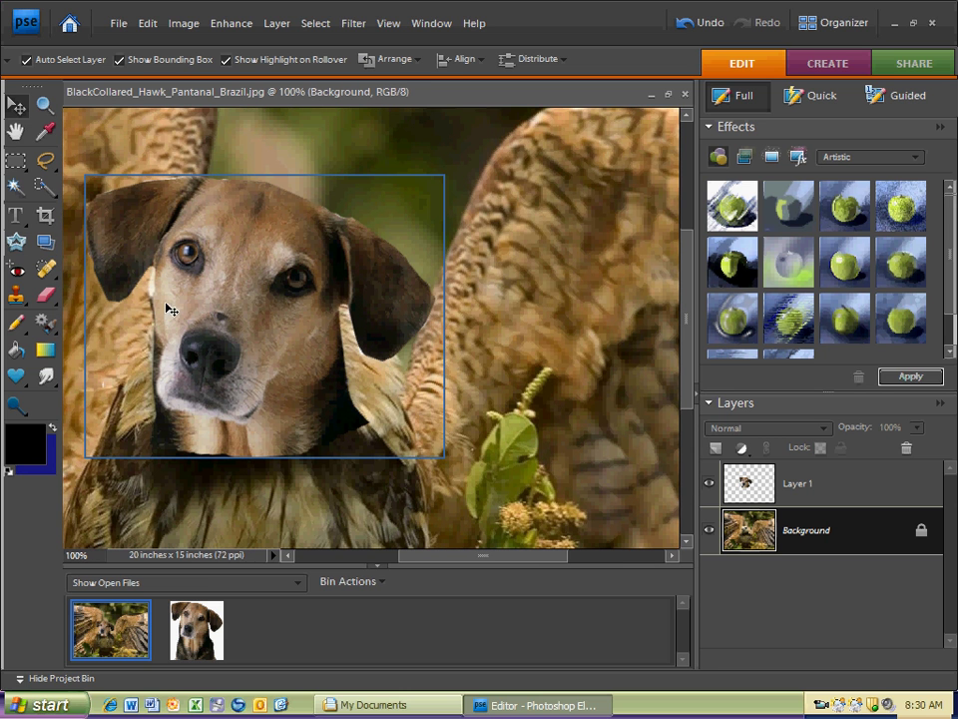
{"action": "key", "text": "e"}
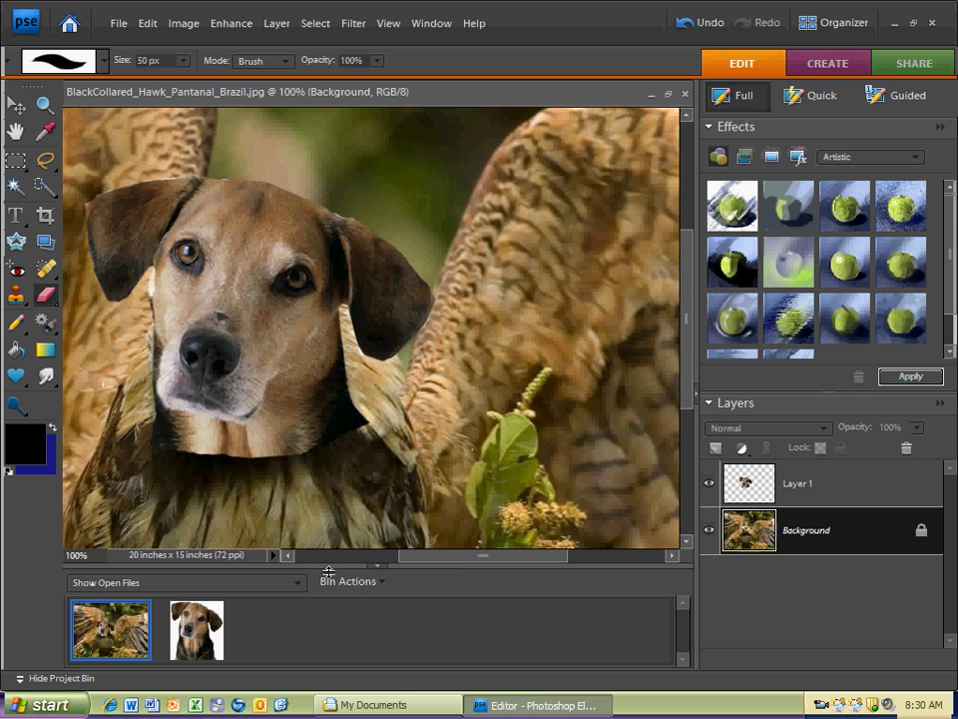
{"action": "left_click_drag", "start_coordinate": [437, 564], "coordinate": [418, 565]}
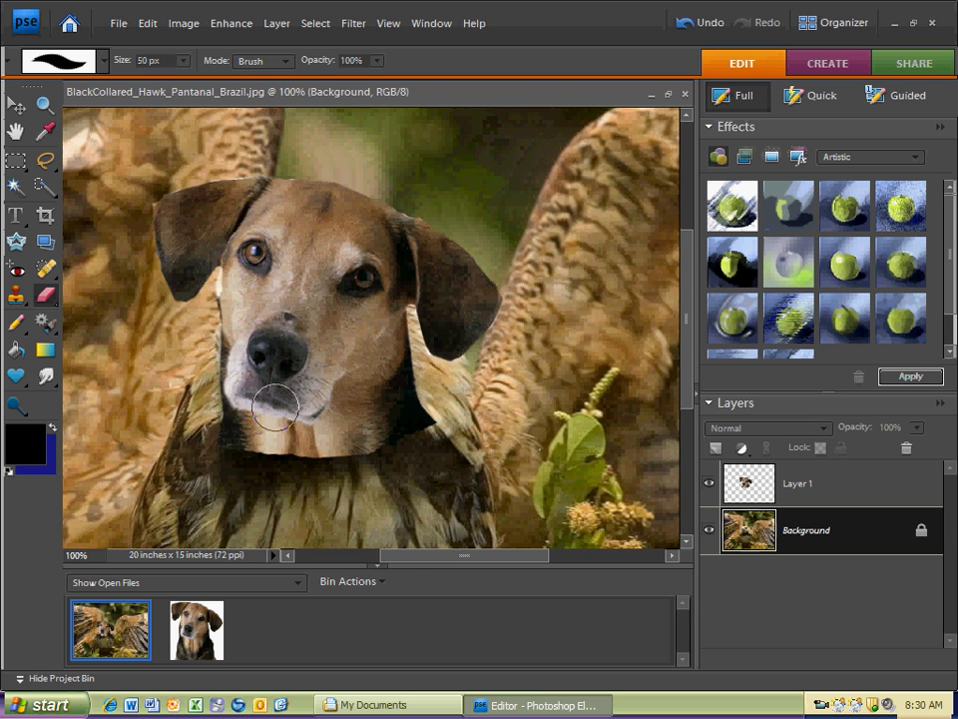
{"action": "left_click", "coordinate": [102, 62]}
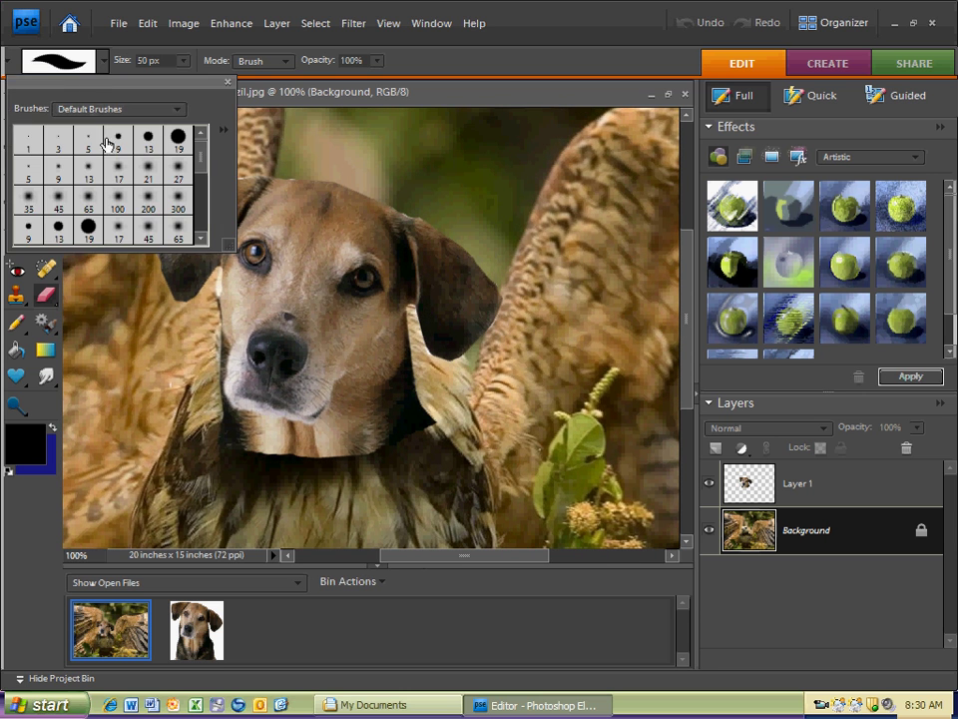
{"action": "left_click", "coordinate": [147, 171]}
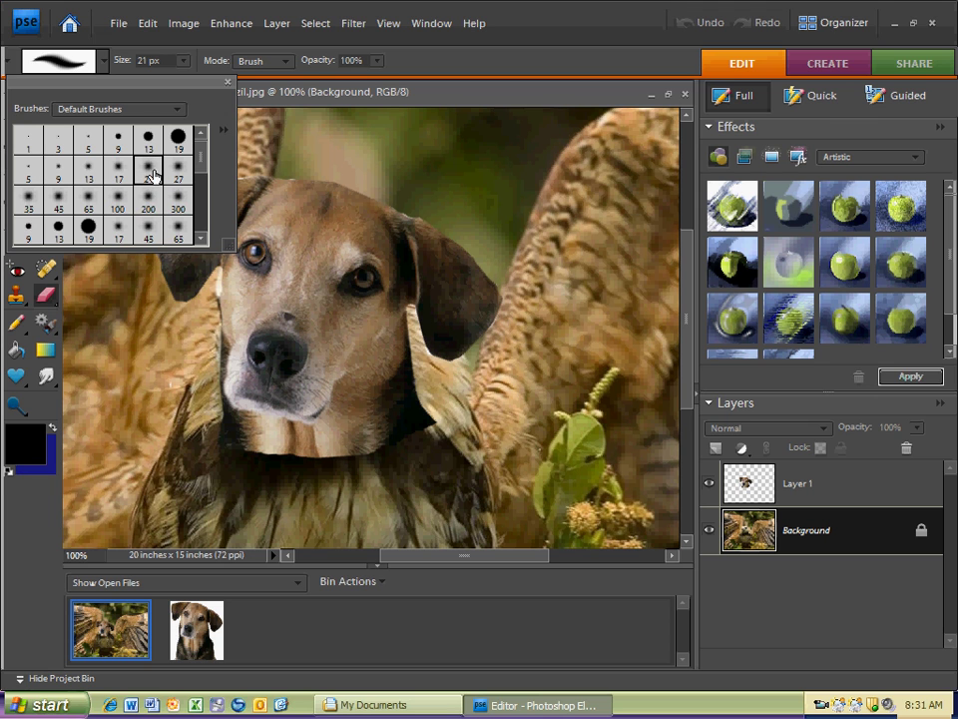
{"action": "left_click", "coordinate": [414, 95]}
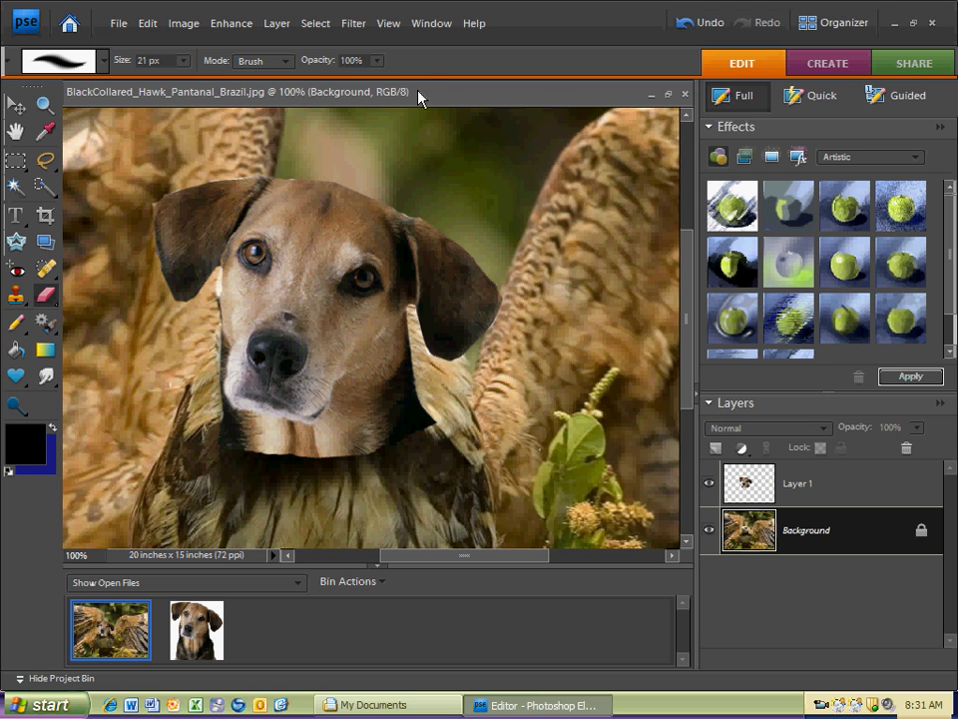
{"action": "key", "text": "bracketright"}
{"action": "key", "text": "bracketright"}
{"action": "key", "text": "bracketright"}
{"action": "key", "text": "bracketright"}
{"action": "left_click_drag", "start_coordinate": [150, 202], "coordinate": [114, 240]}
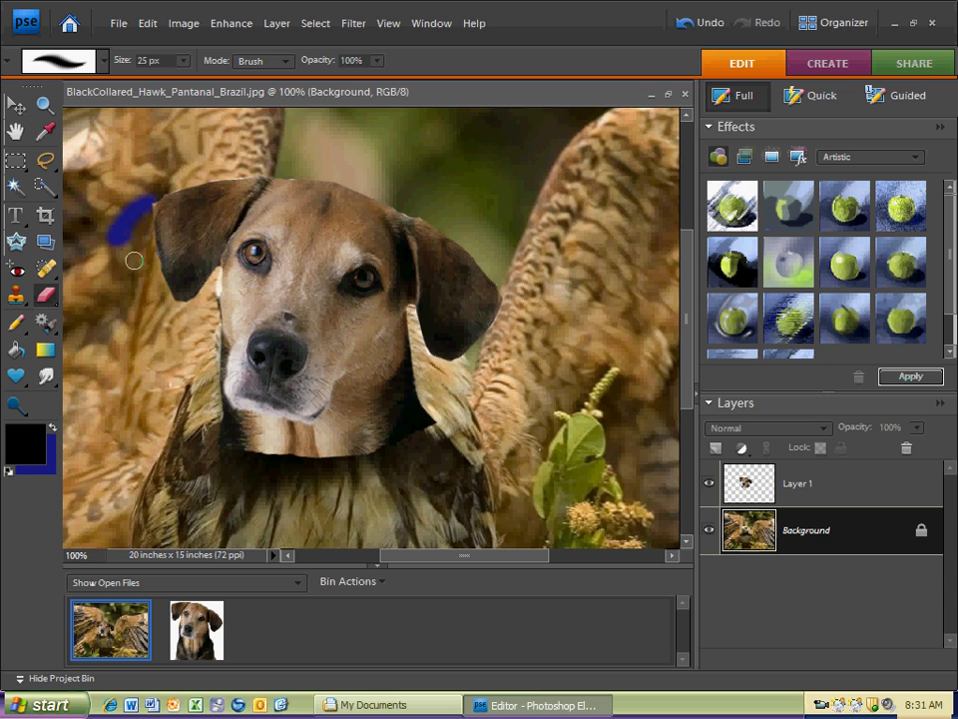
{"action": "left_click", "coordinate": [707, 26]}
{"action": "left_click", "coordinate": [705, 28]}
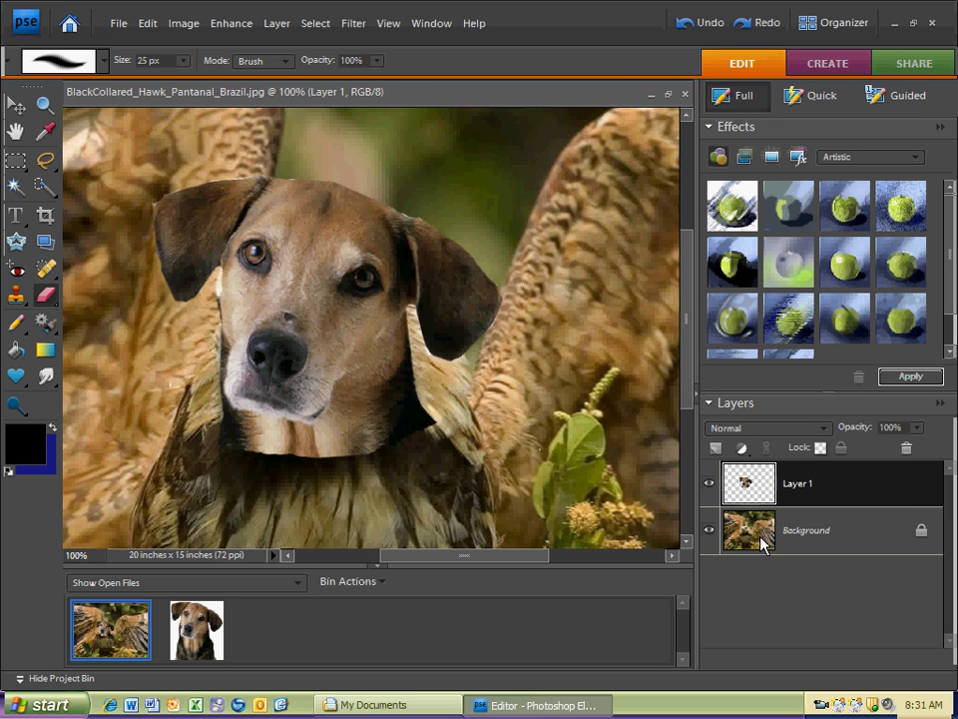
Step: Make Layer 1 active and soften the hard edges around the dog's ears and the top of its head with the soft eraser
{"action": "left_click", "coordinate": [802, 540]}
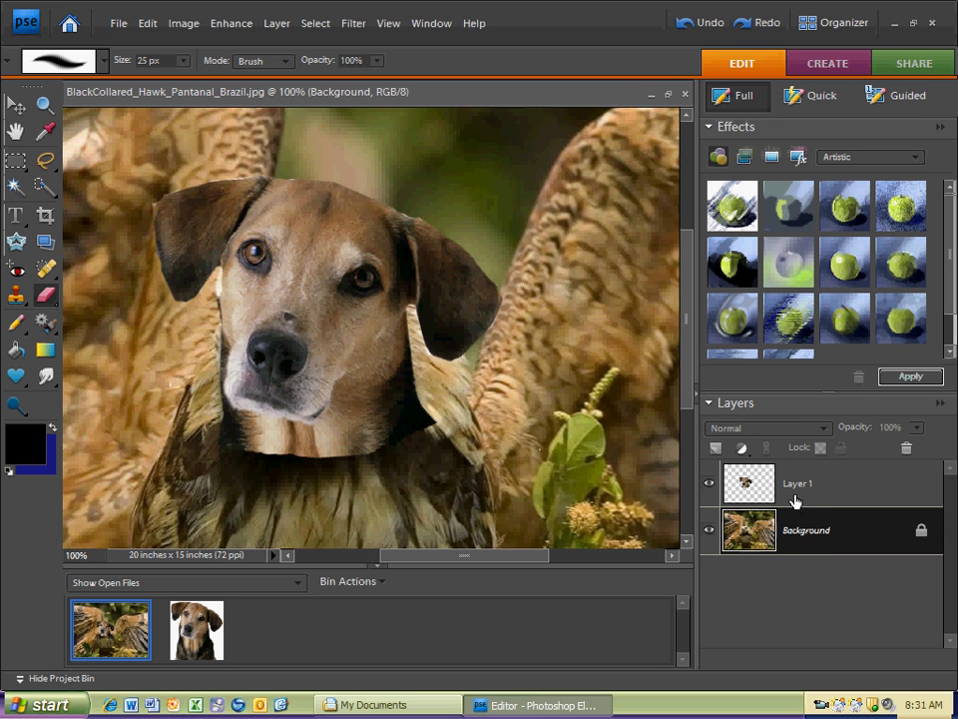
{"action": "left_click", "coordinate": [795, 494]}
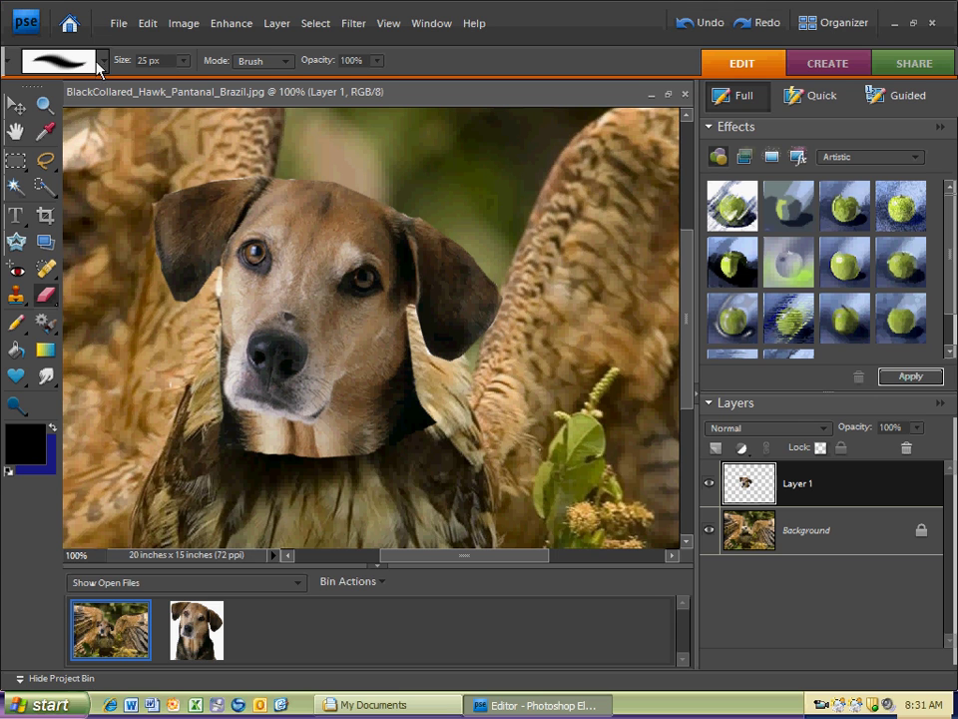
{"action": "left_click_drag", "start_coordinate": [155, 201], "coordinate": [168, 186]}
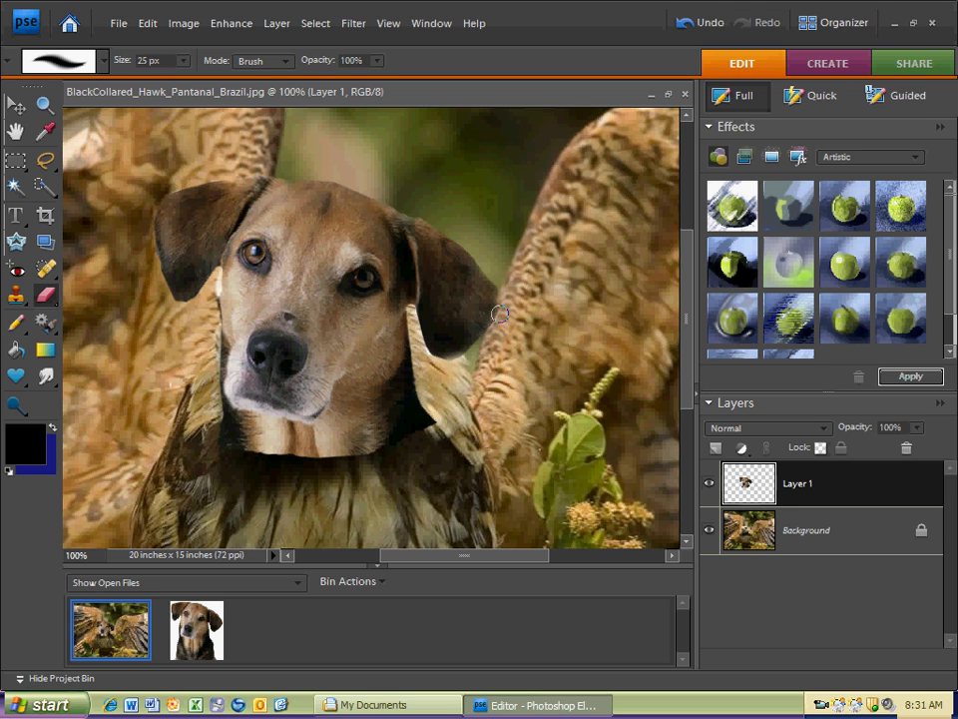
{"action": "key", "text": "ctrl+z"}
{"action": "key", "text": "ctrl+y"}
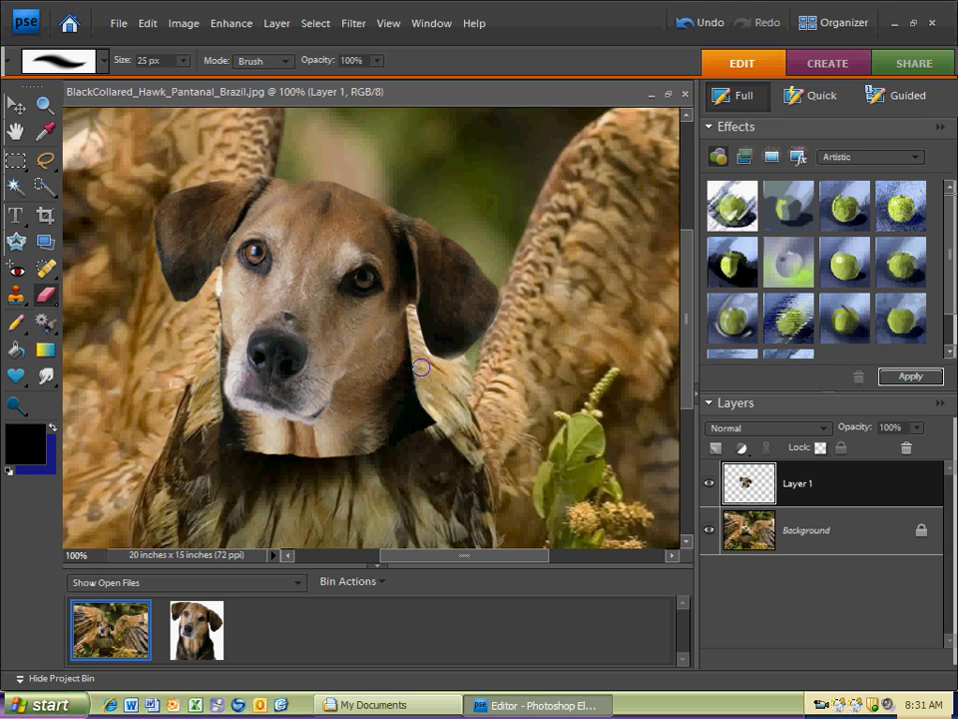
Step: Reduce the soft eraser to 10 px and soften the neck edge beside the dog's right-hand ear
{"action": "key", "text": "bracketleft"}
{"action": "key", "text": "bracketleft"}
{"action": "key", "text": "bracketleft"}
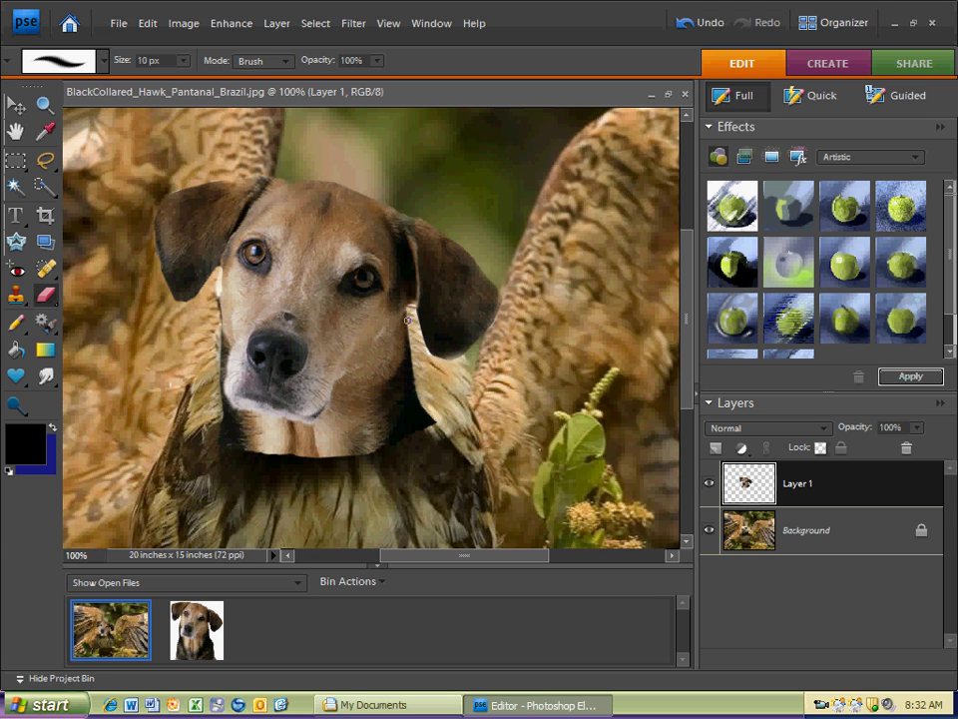
Step: Enlarge the soft eraser to 35 px and blend the left side and lower edge of the dog's neck into the feathers
{"action": "key", "text": "bracketright"}
{"action": "key", "text": "bracketright"}
{"action": "key", "text": "bracketright"}
{"action": "key", "text": "bracketright"}
{"action": "key", "text": "bracketright"}
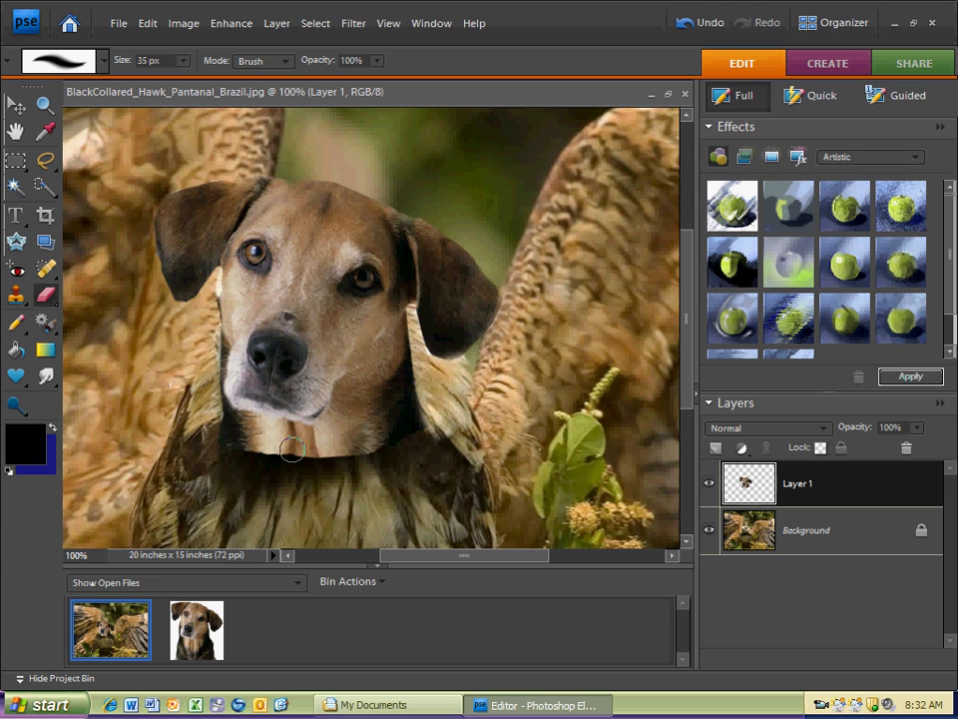
{"action": "left_click_drag", "start_coordinate": [213, 442], "coordinate": [208, 332]}
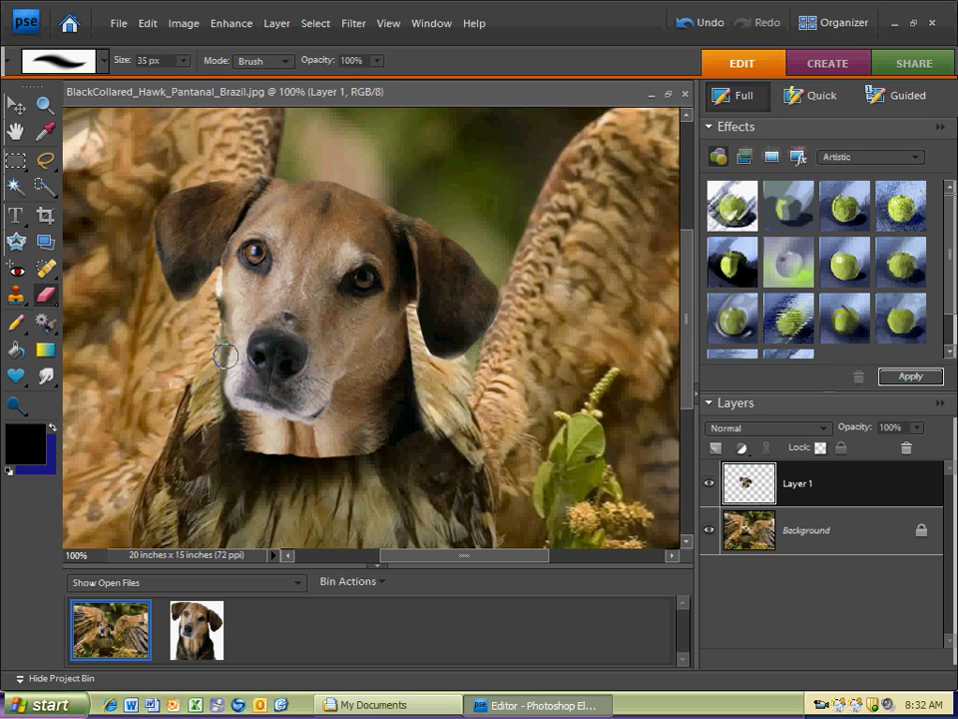
{"action": "mouse_move", "coordinate": [224, 464]}
{"action": "left_mouse_down"}
{"action": "mouse_move", "coordinate": [371, 458]}
{"action": "mouse_move", "coordinate": [422, 432]}
{"action": "mouse_move", "coordinate": [436, 385]}
{"action": "left_mouse_up"}
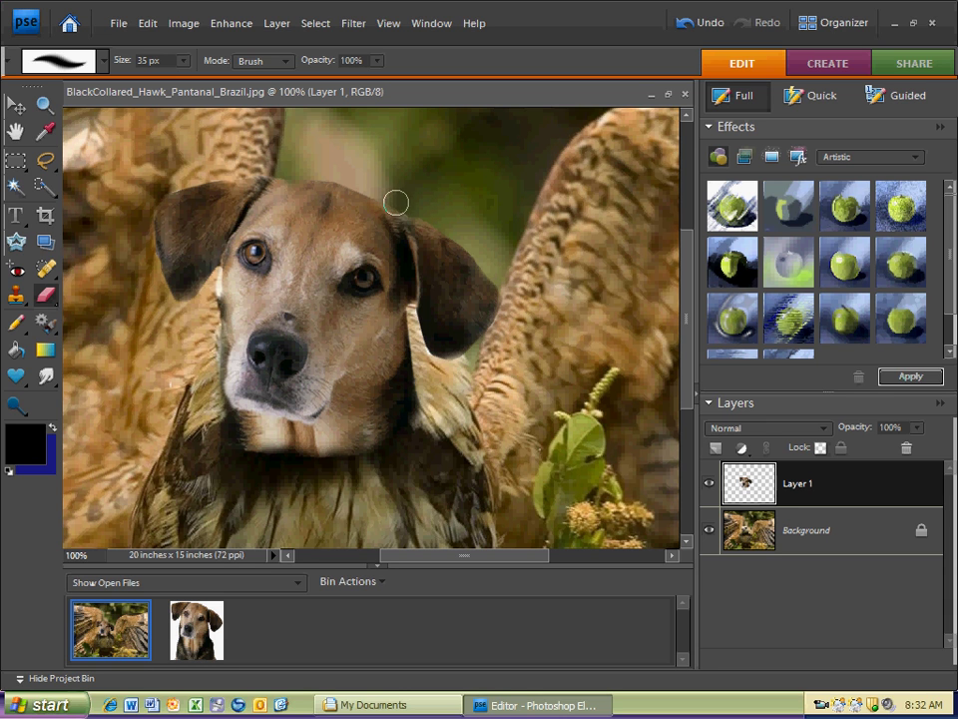
Step: View the whole composite at 33.33% and compare it with the original dog2.jpg photo
{"action": "key", "text": "ctrl+minus"}
{"action": "key", "text": "ctrl+minus"}
{"action": "key", "text": "ctrl+minus"}
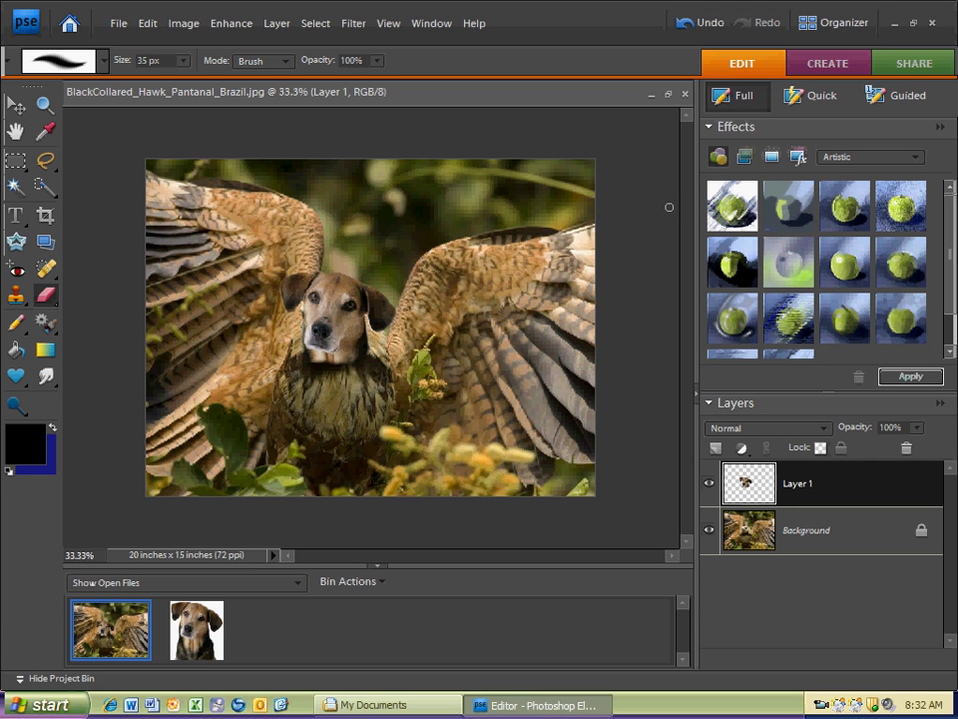
{"action": "left_click", "coordinate": [197, 629]}
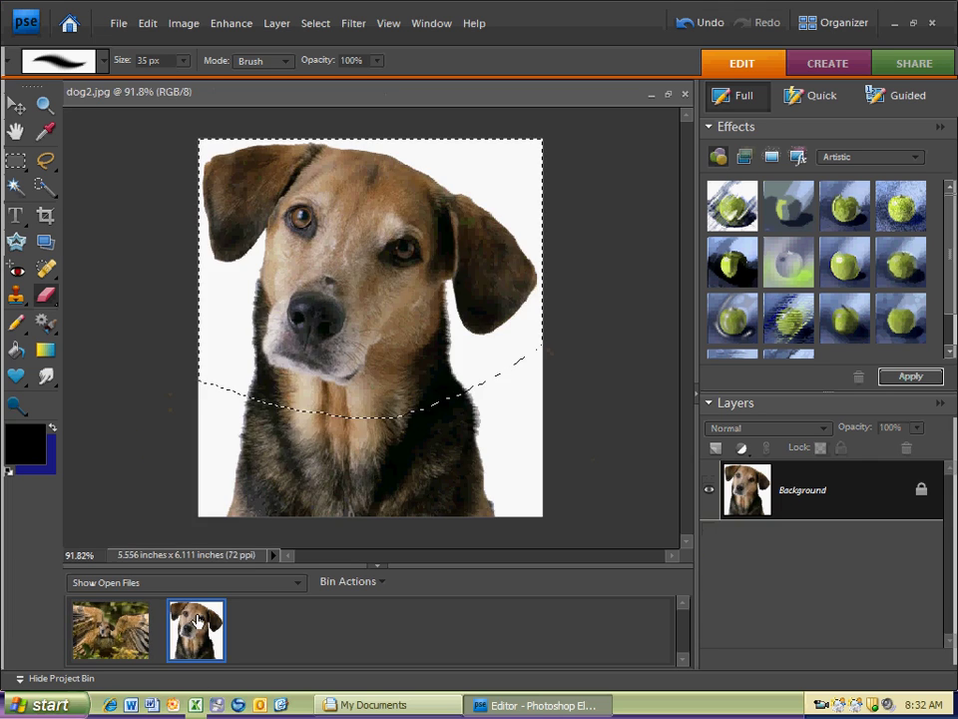
{"action": "left_click", "coordinate": [124, 634]}
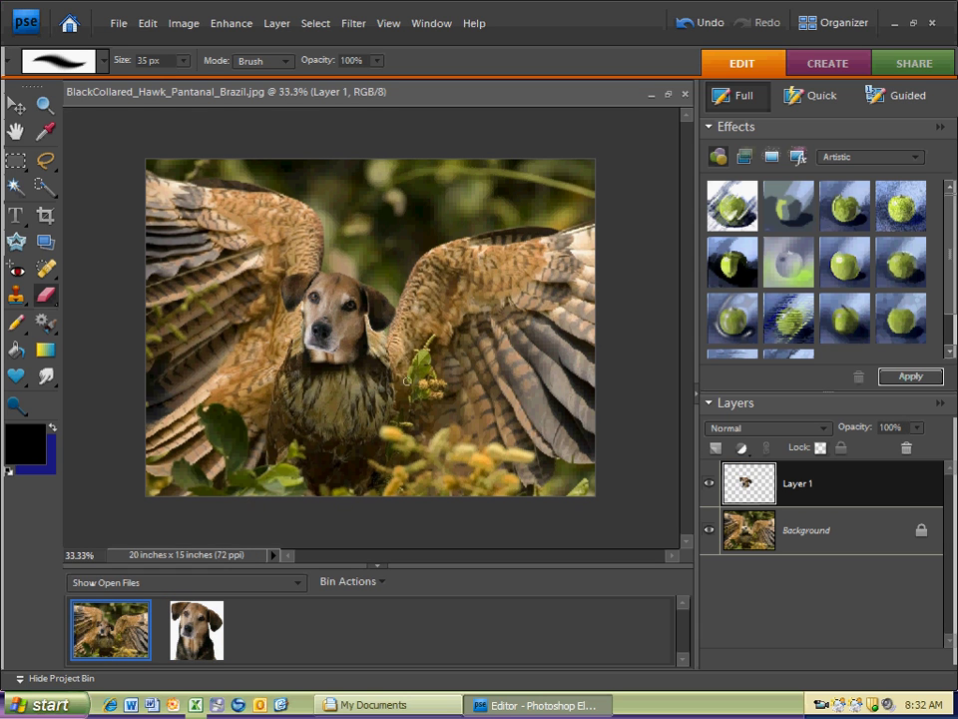